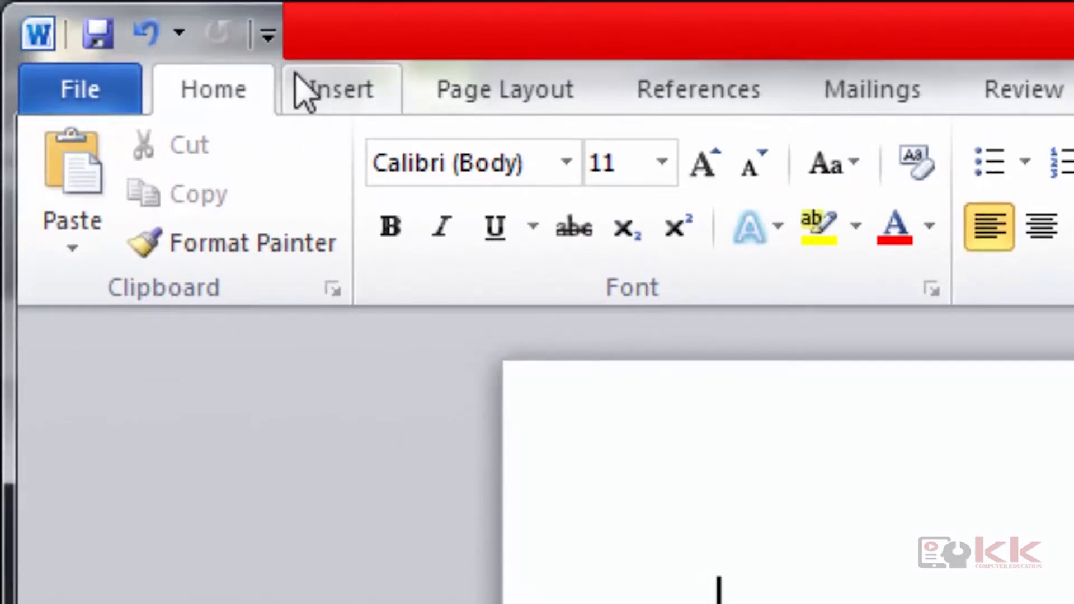
Insert a table with 4 columns and 6 rows using the table size grid
click(330, 98)
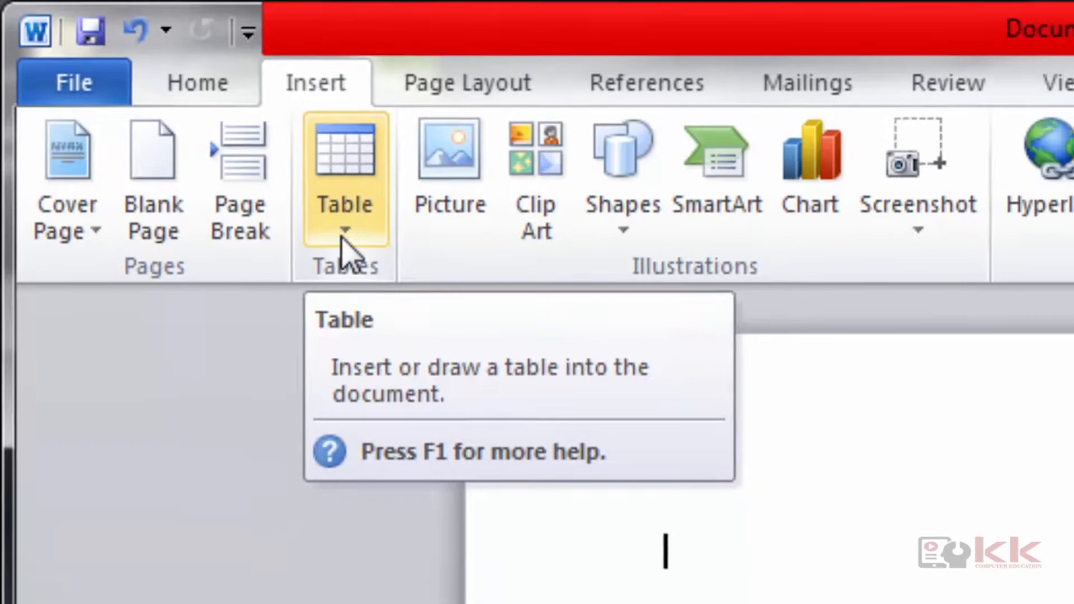
click(369, 255)
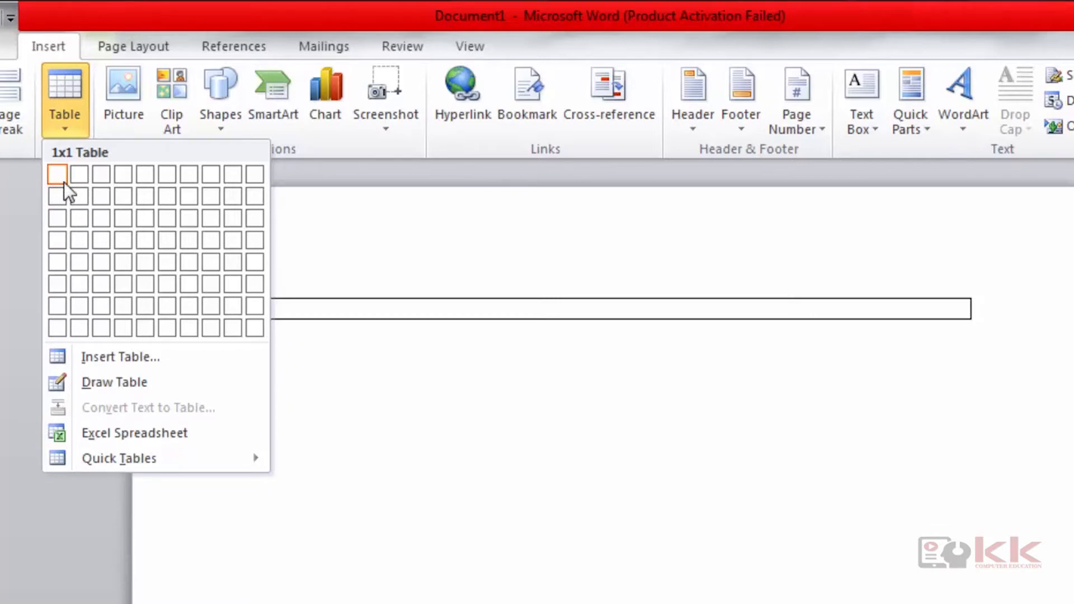
click(123, 288)
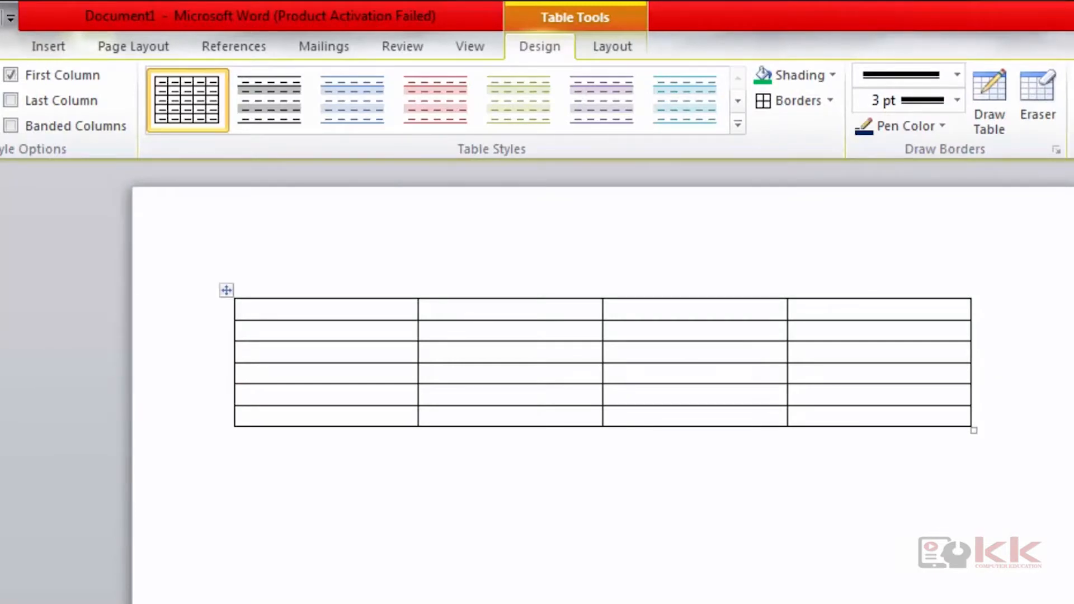
Add a blank line below the table and insert a second table with 4 columns and 6 rows through the Insert Table dialog
click(1009, 434)
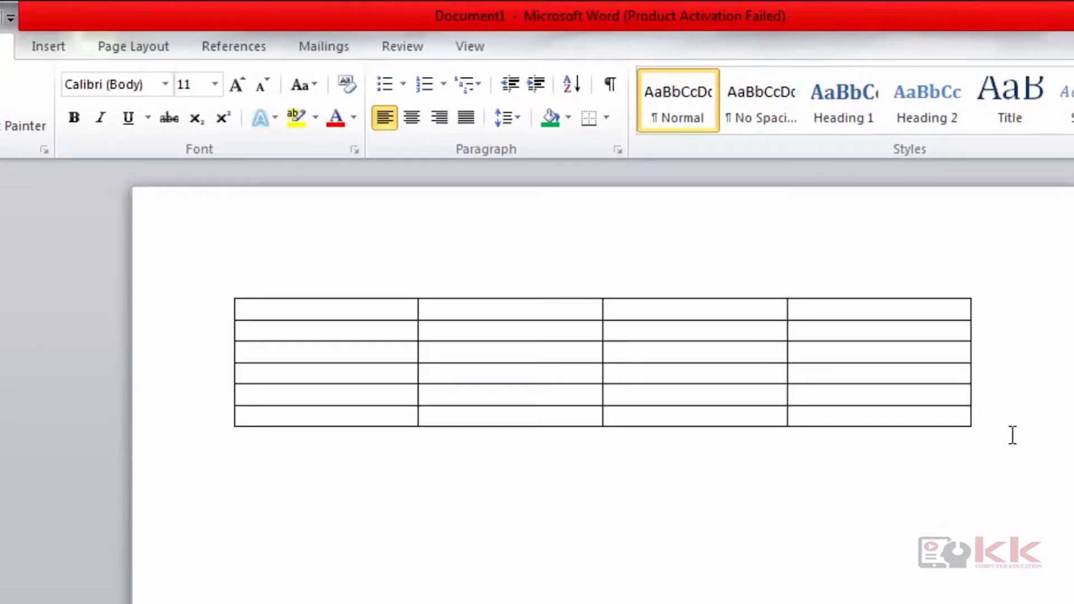
key(Return)
click(38, 47)
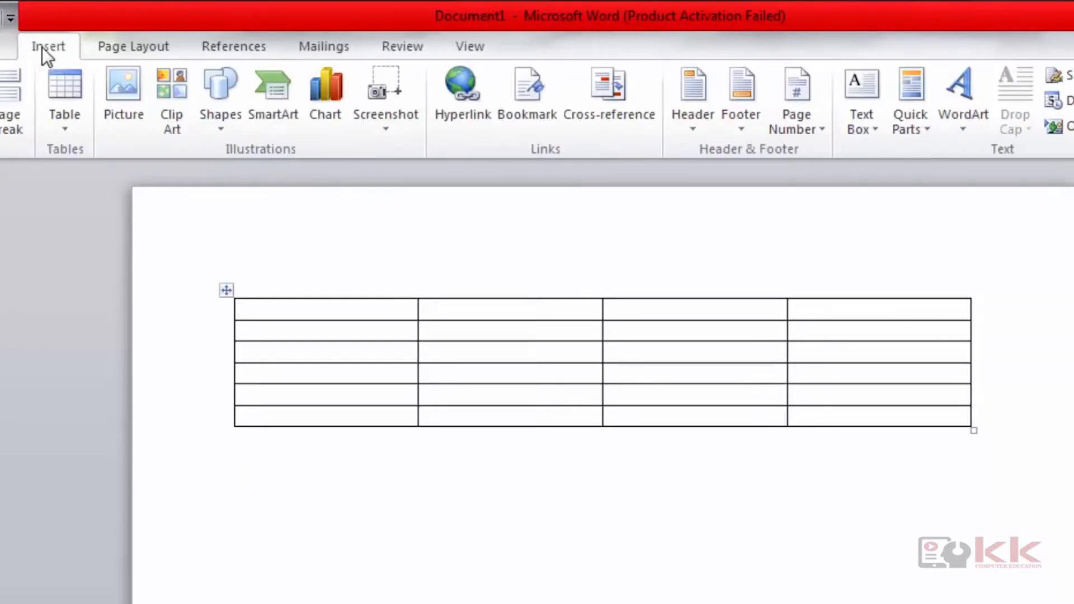
click(64, 128)
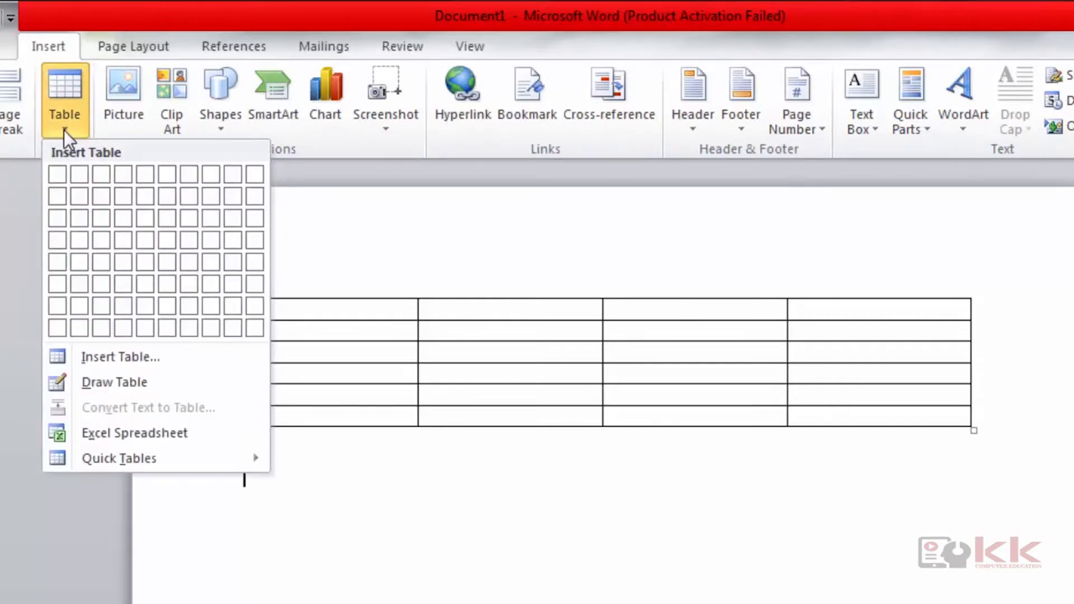
click(122, 358)
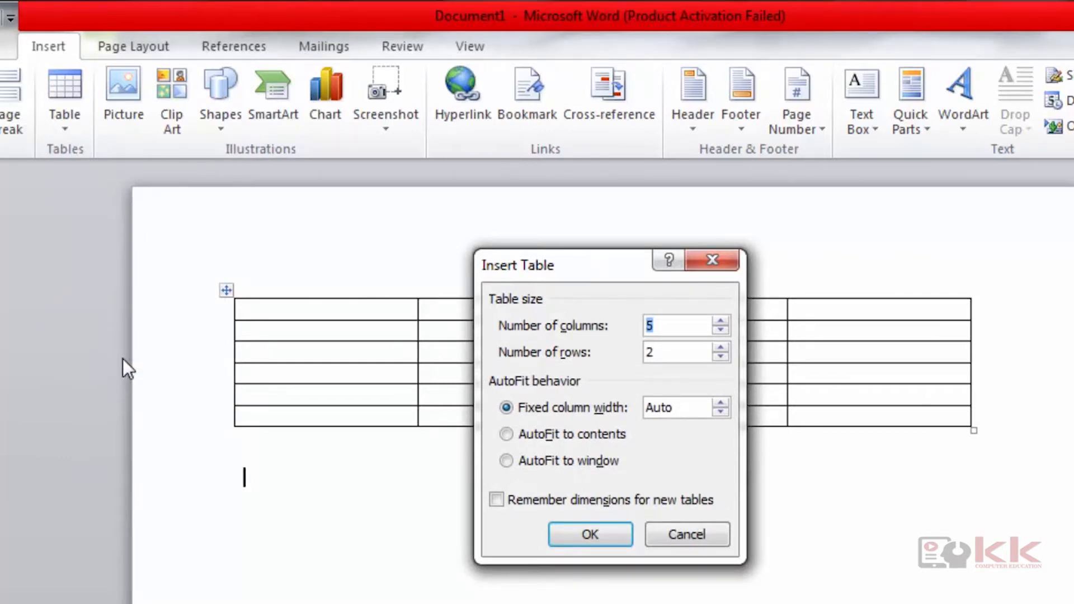
text(4)
key(Tab)
text(6)
click(608, 532)
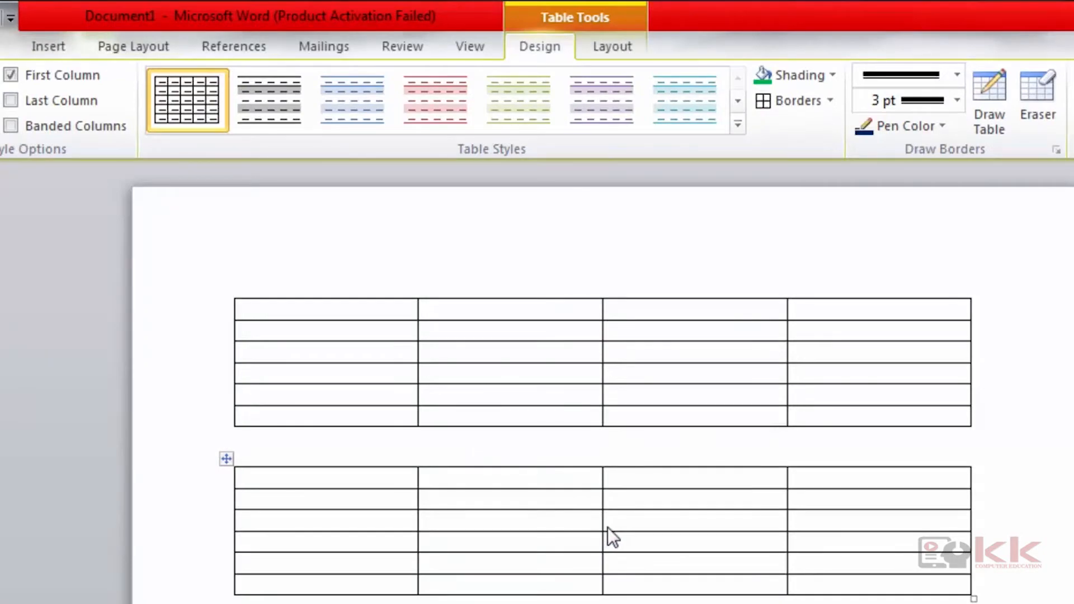
With Draw Table, draw a page-wide outline below the second table and another with a ½ pt single line beneath it
click(1009, 586)
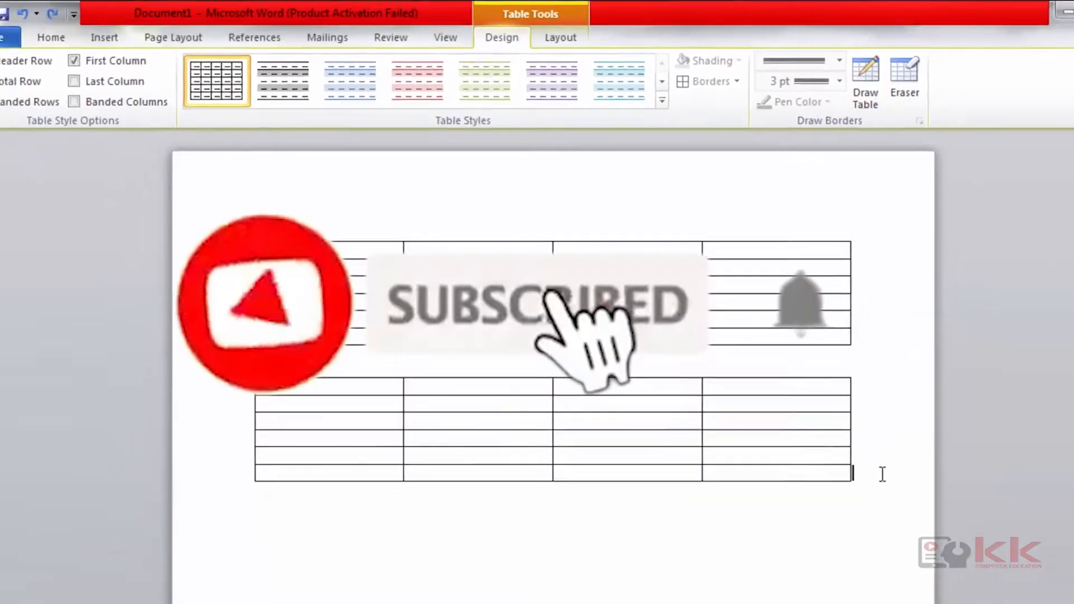
click(779, 508)
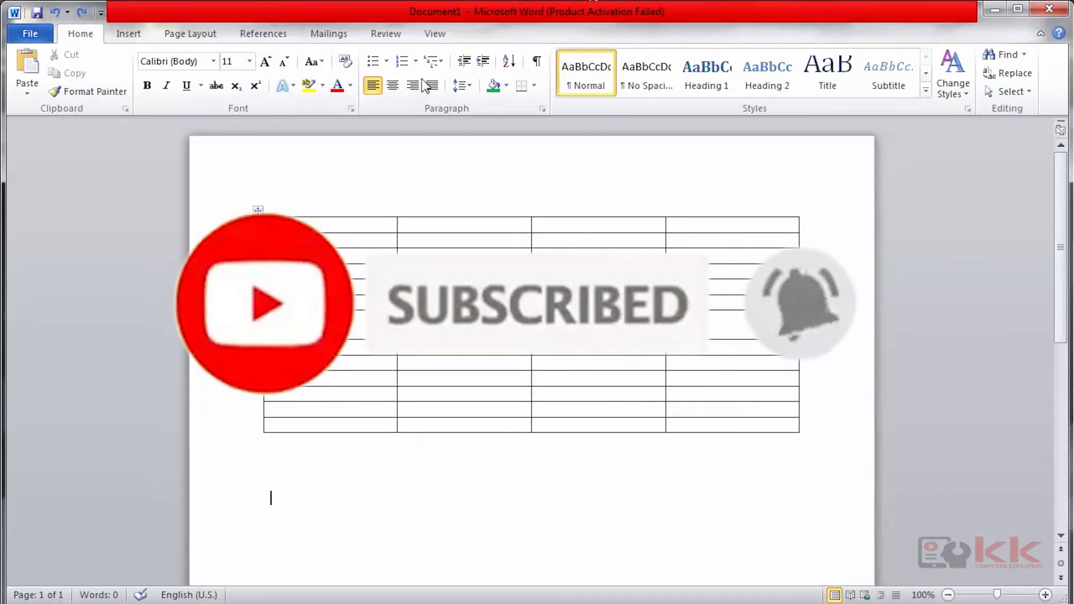
click(139, 37)
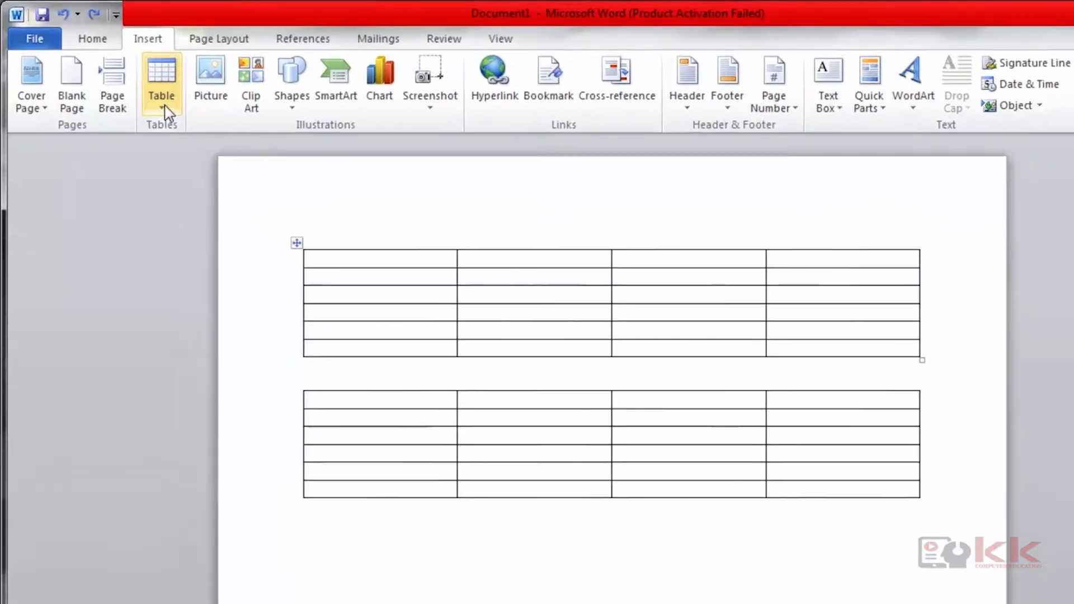
click(141, 92)
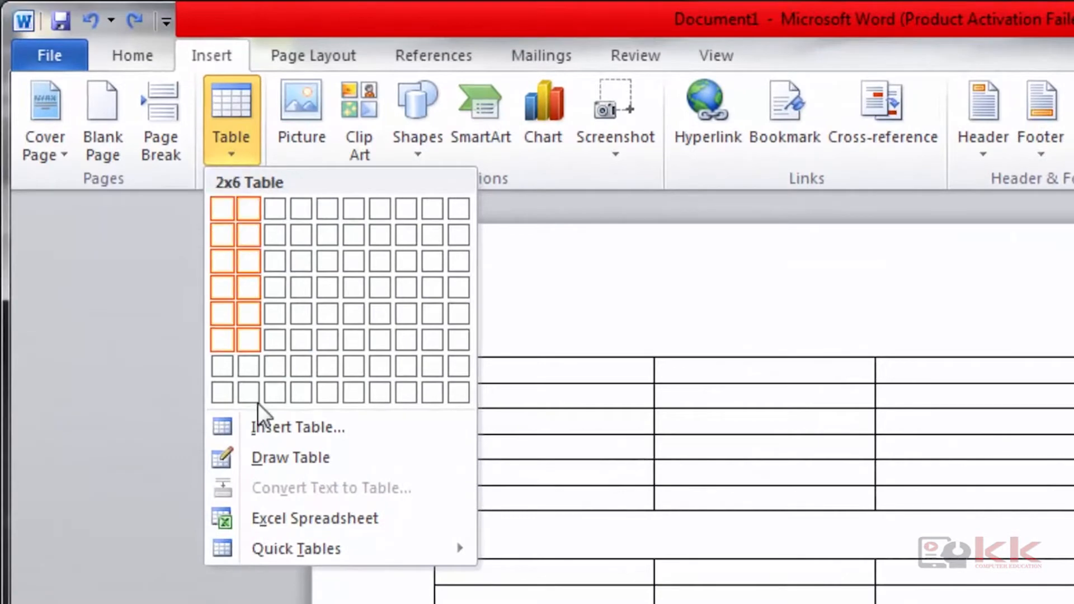
click(284, 458)
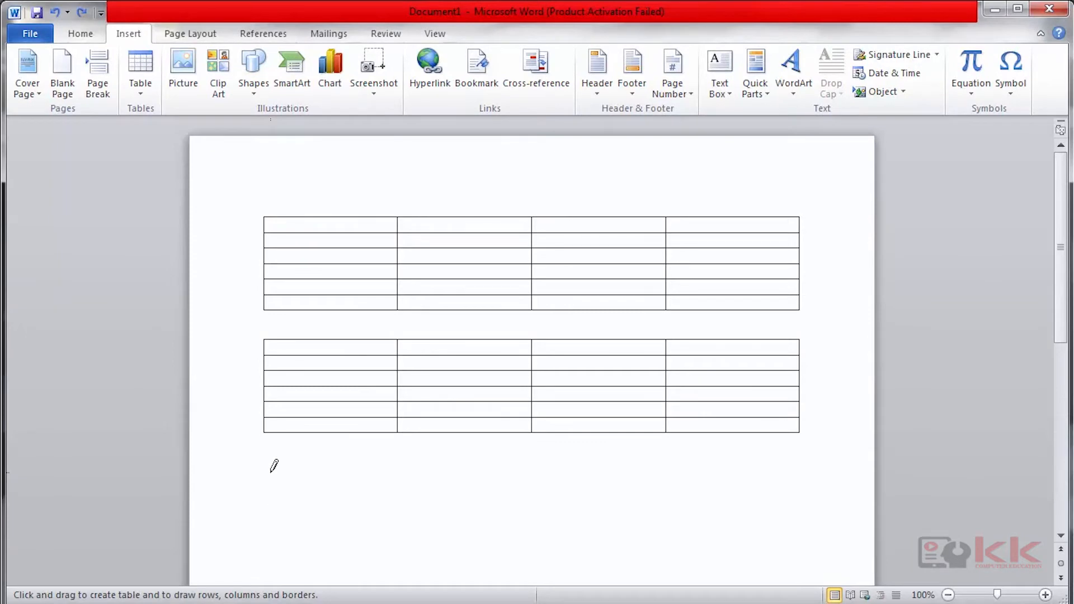
mouse_move(270, 473)
mouse_down()
mouse_move(806, 509)
mouse_move(805, 574)
mouse_move(807, 428)
mouse_up()
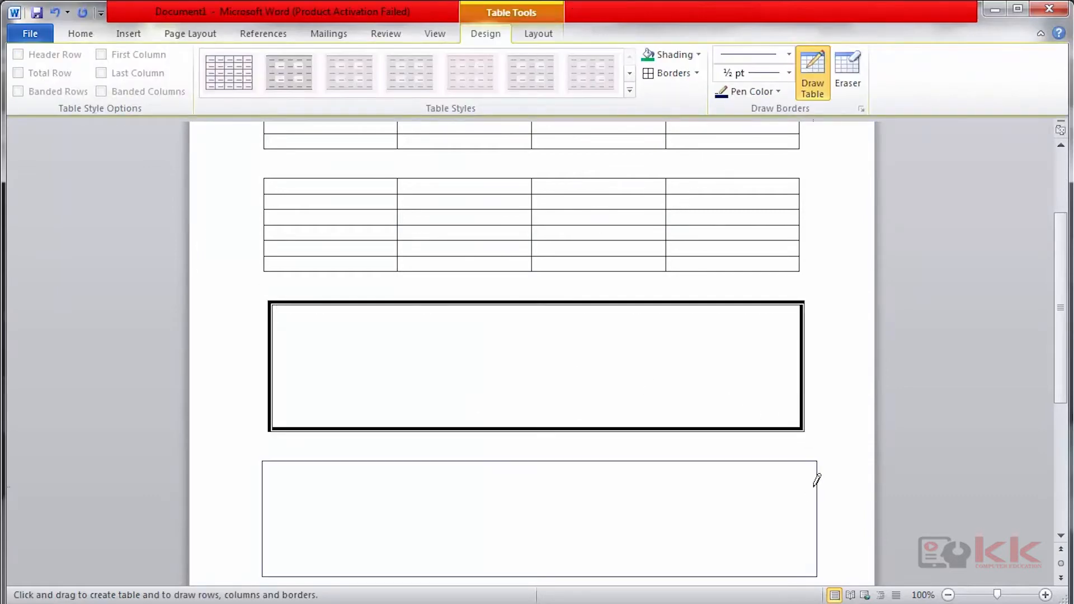
Draw three horizontal lines across the thin-bordered table outline to divide it into four rows
scroll(682, 427, down, 5)
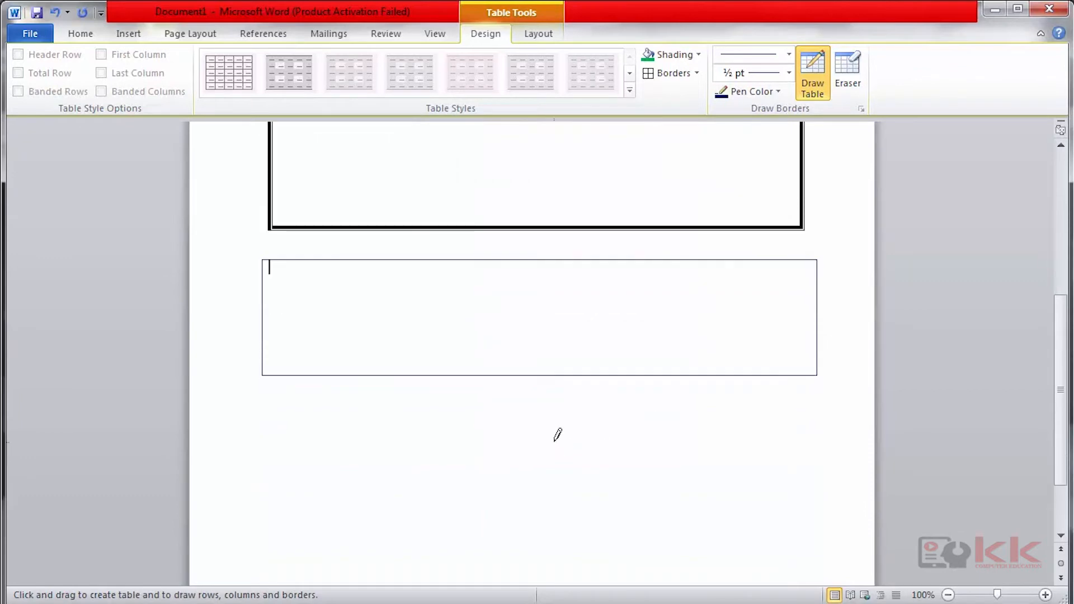
scroll(566, 435, up, 3)
scroll(607, 431, up, 1)
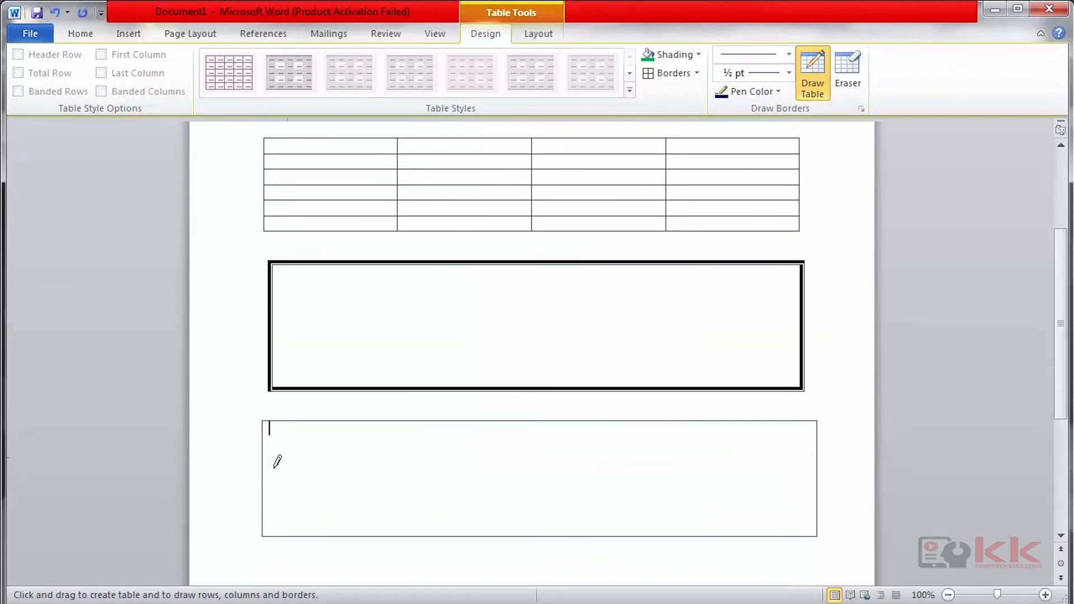
mouse_move(265, 449)
mouse_down()
mouse_move(654, 440)
mouse_move(594, 451)
mouse_up()
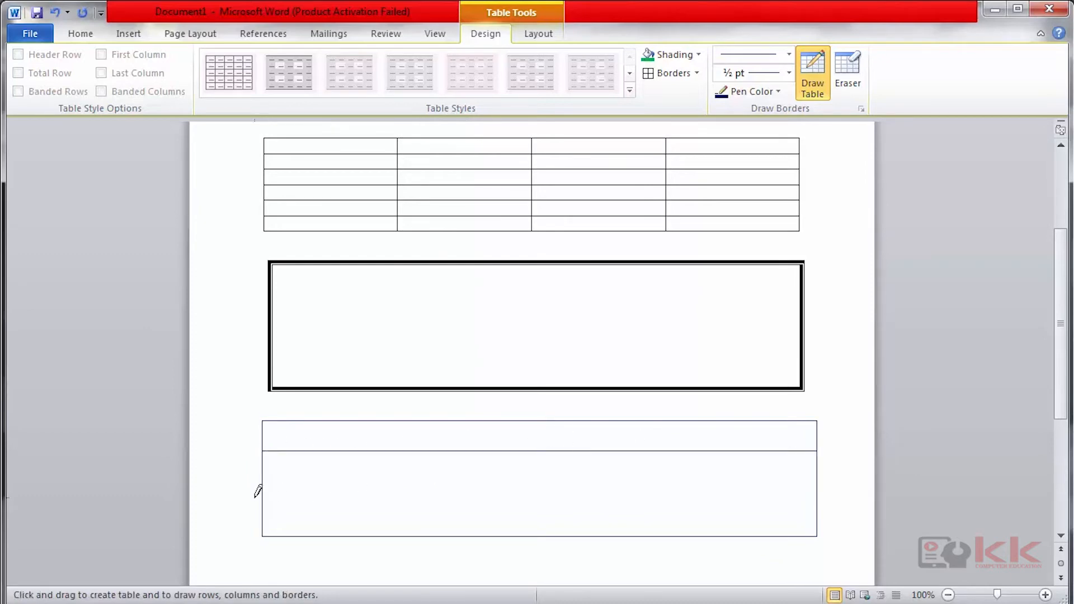
drag(266, 479, 741, 470)
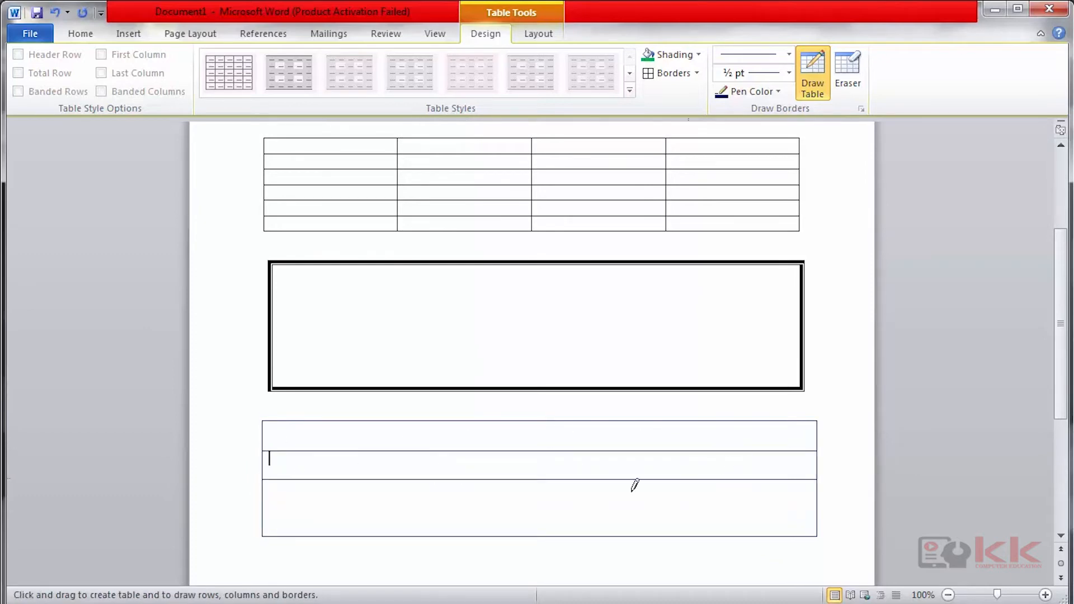
drag(268, 511, 683, 508)
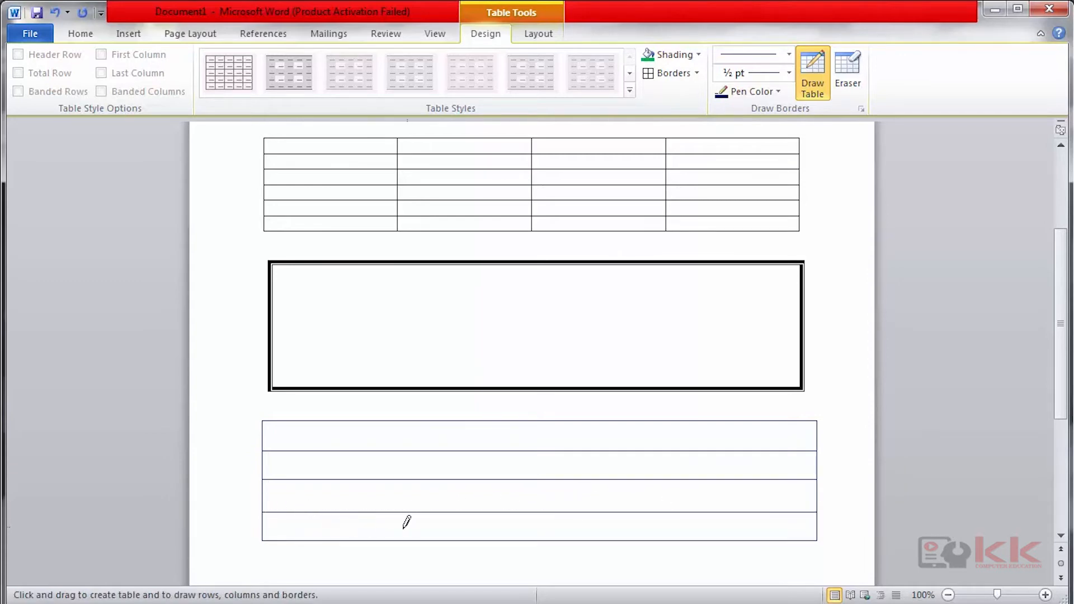
Draw three vertical lines through the thin-bordered table to divide it into four columns
drag(376, 536, 393, 412)
drag(532, 526, 532, 419)
drag(683, 529, 696, 408)
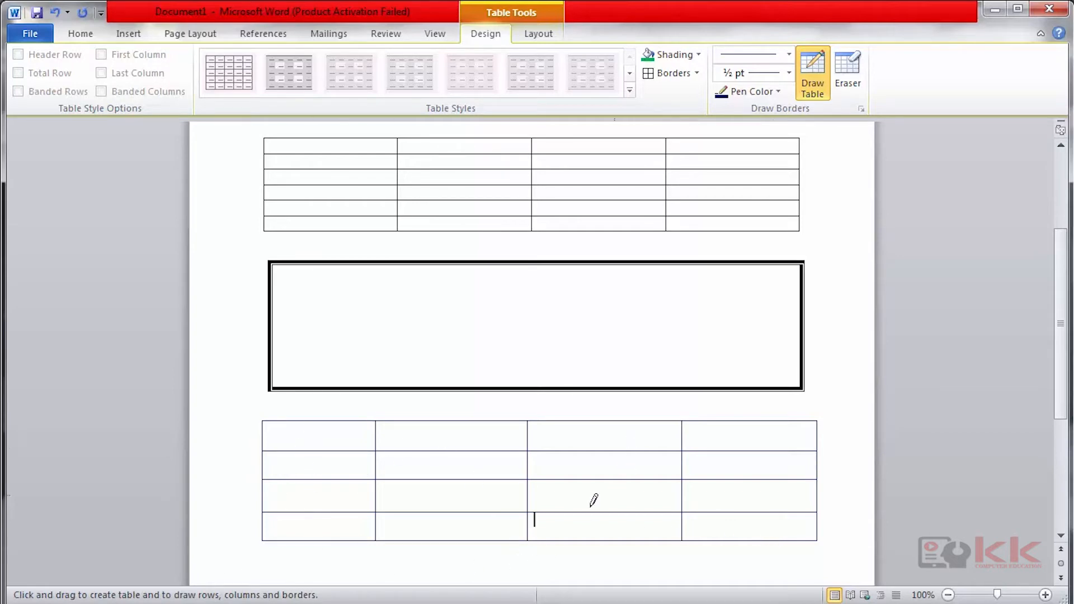
Insert an Excel spreadsheet into the document, dismiss the activation wizard, and widen the sheet to show columns A through J
scroll(653, 487, down, 6)
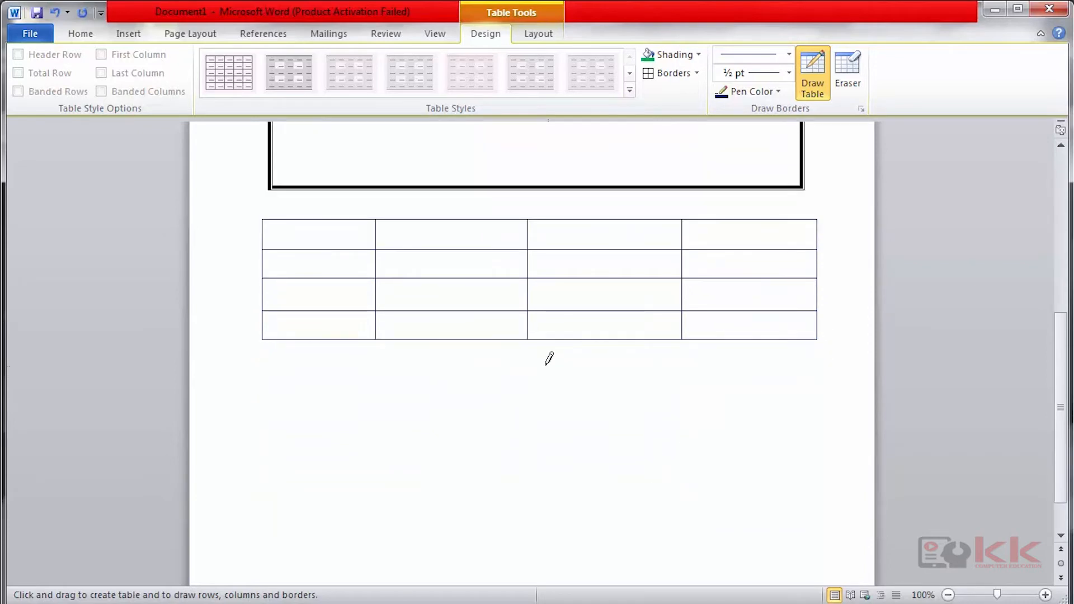
scroll(549, 357, down, 1)
scroll(839, 353, up, 10)
scroll(800, 390, down, 6)
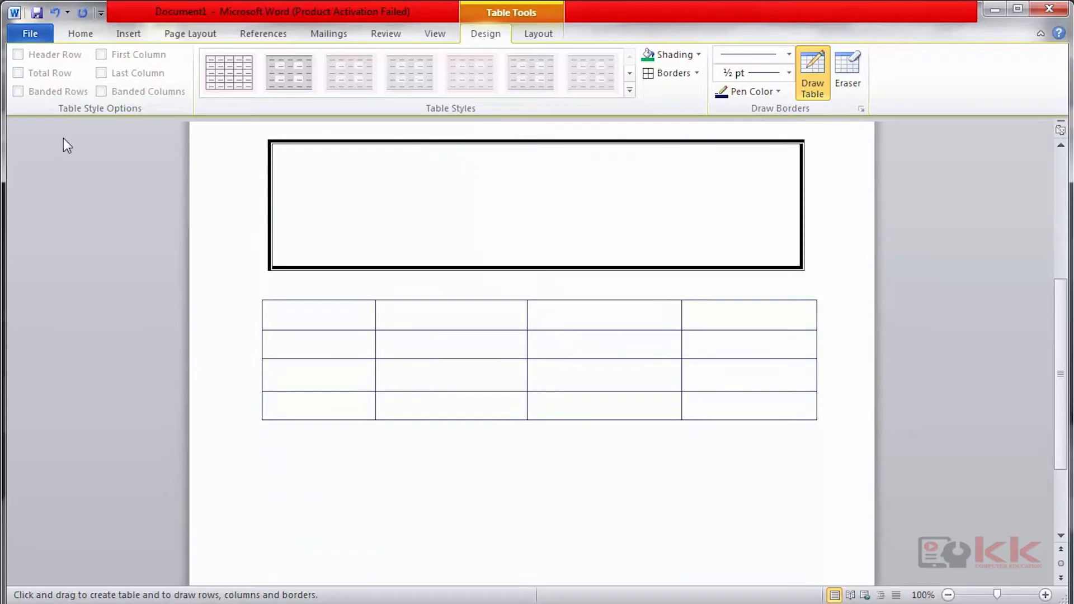
click(127, 35)
scroll(127, 34, down, 1)
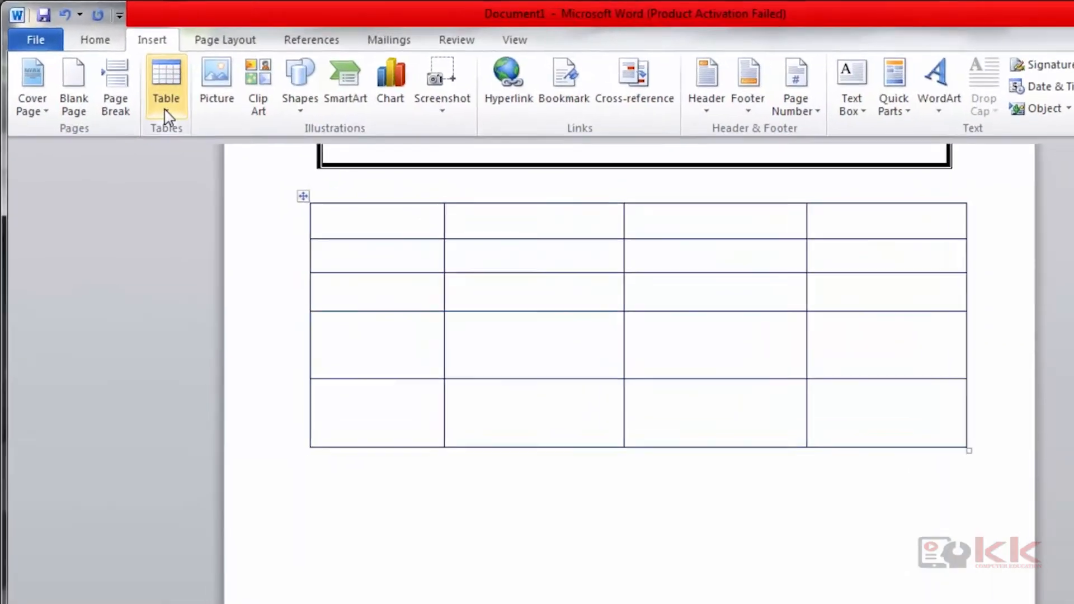
click(139, 84)
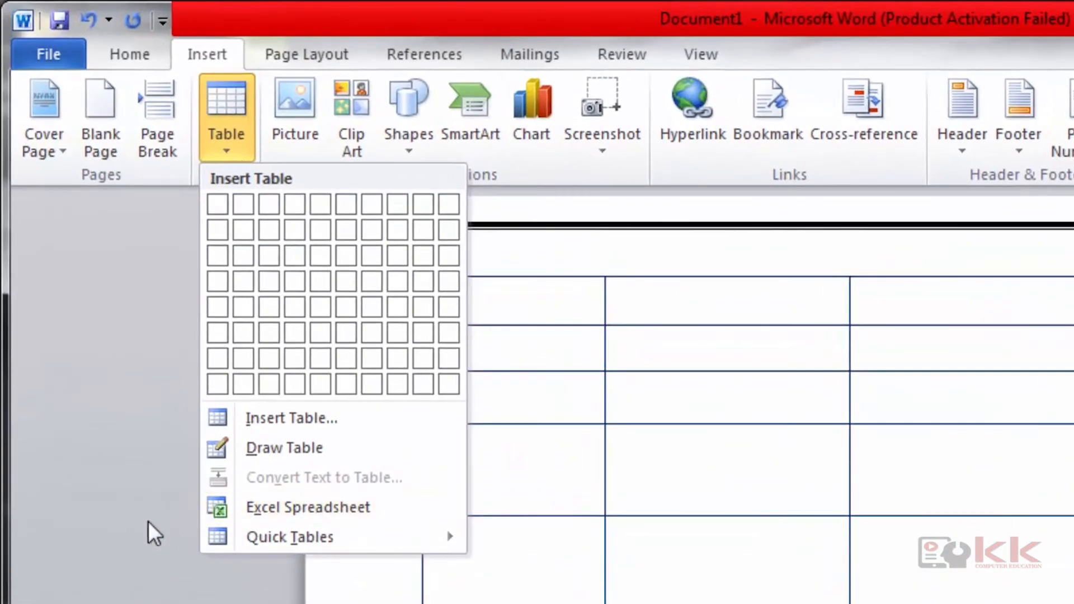
click(273, 504)
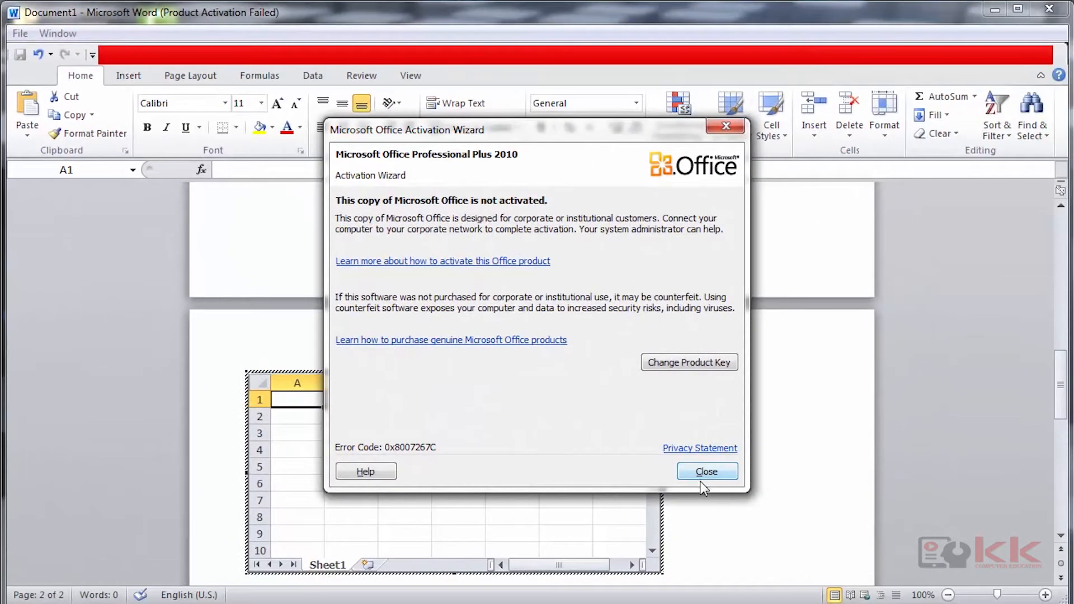
click(704, 480)
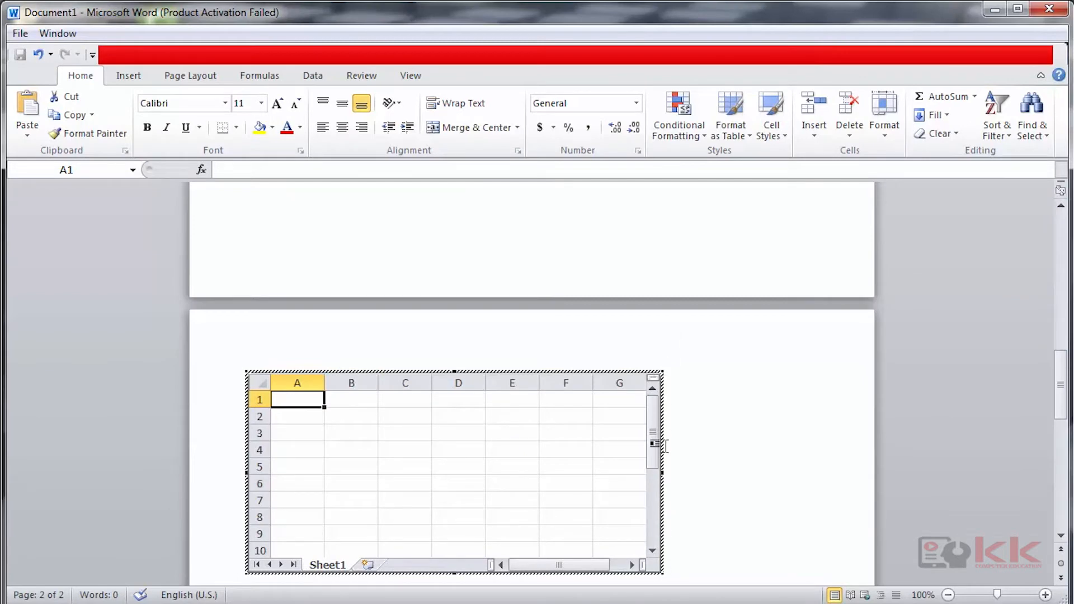
drag(662, 470, 833, 473)
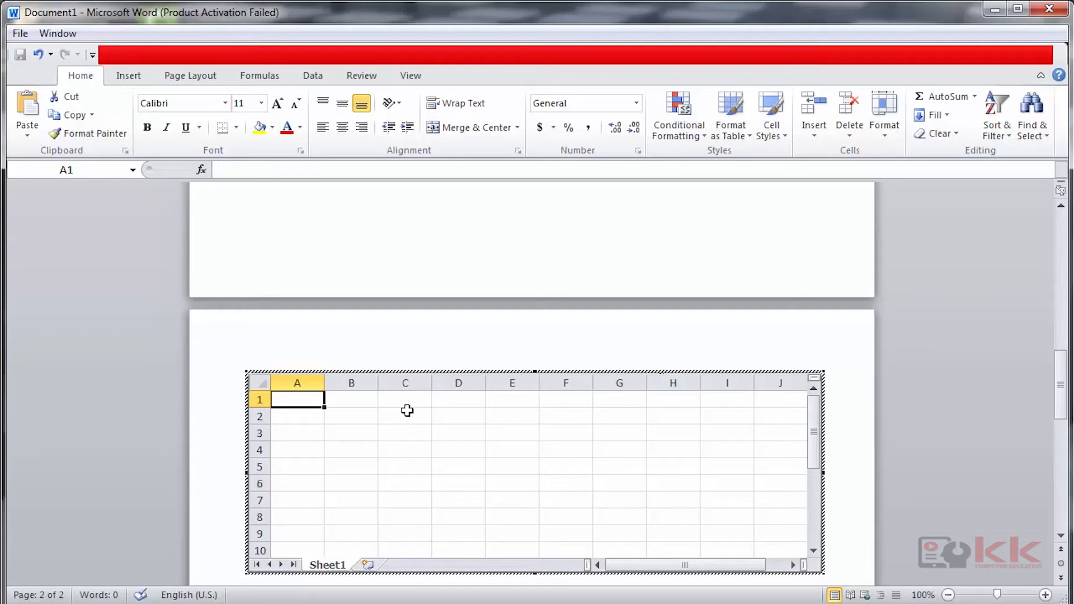
Enter 2 in cell A2 and 3 in cell B2 of the embedded spreadsheet
key(Down)
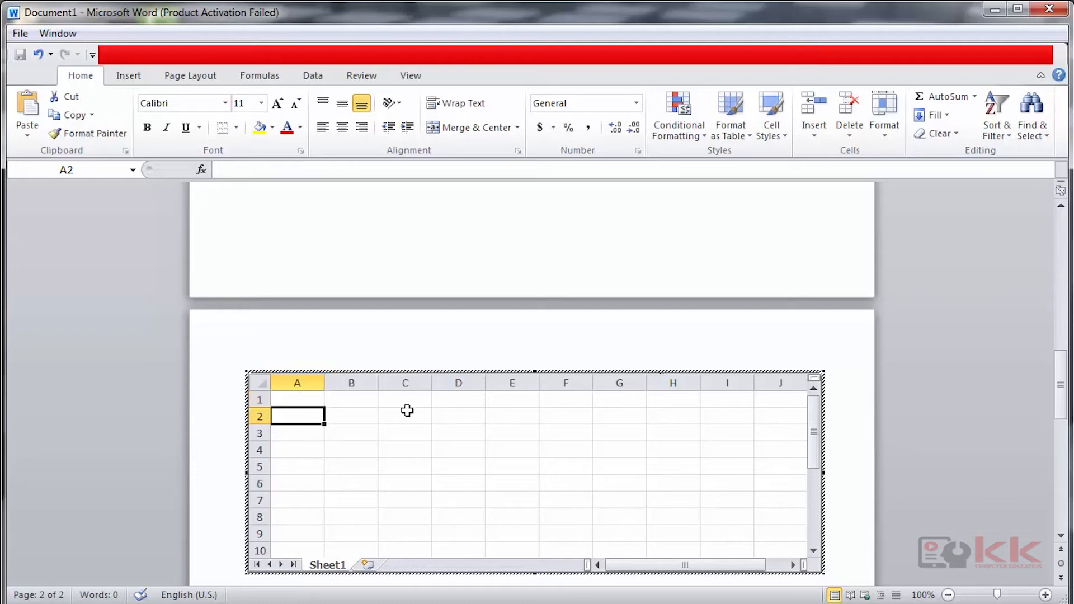
key(Right)
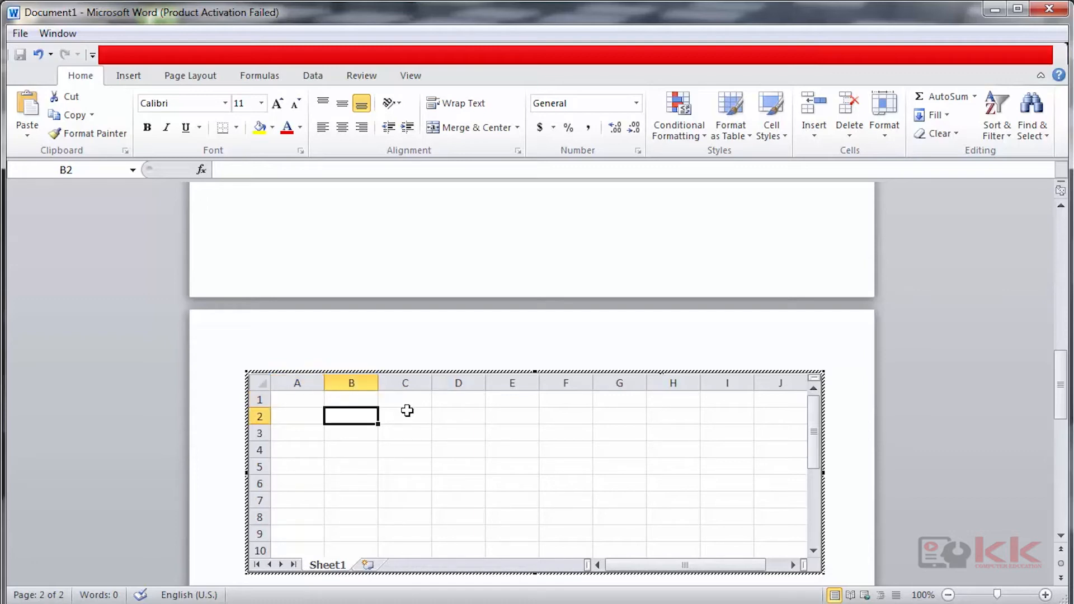
key(Left)
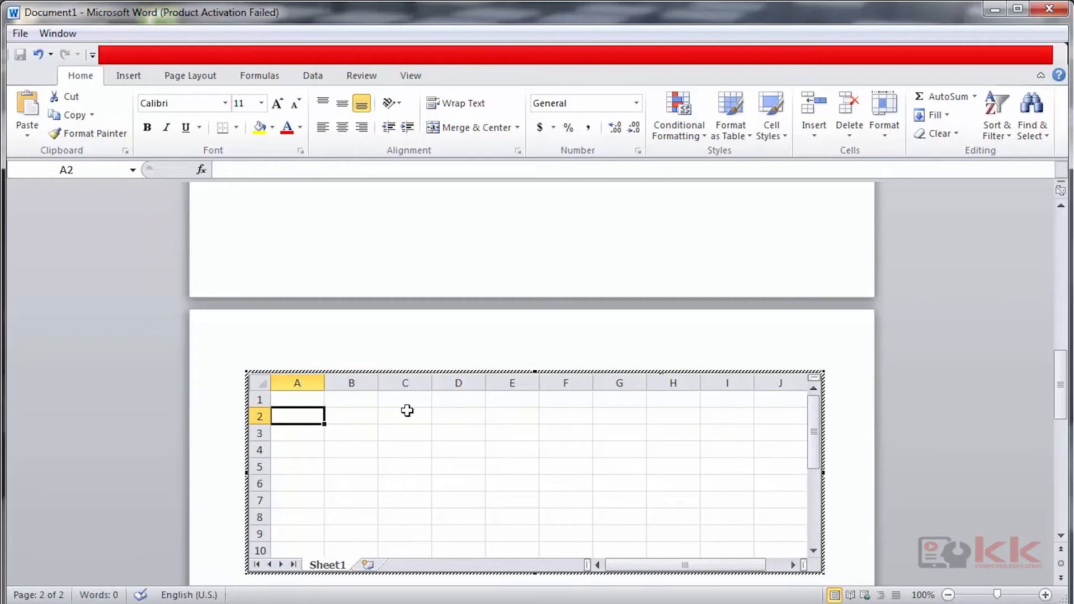
text(2)
key(Right)
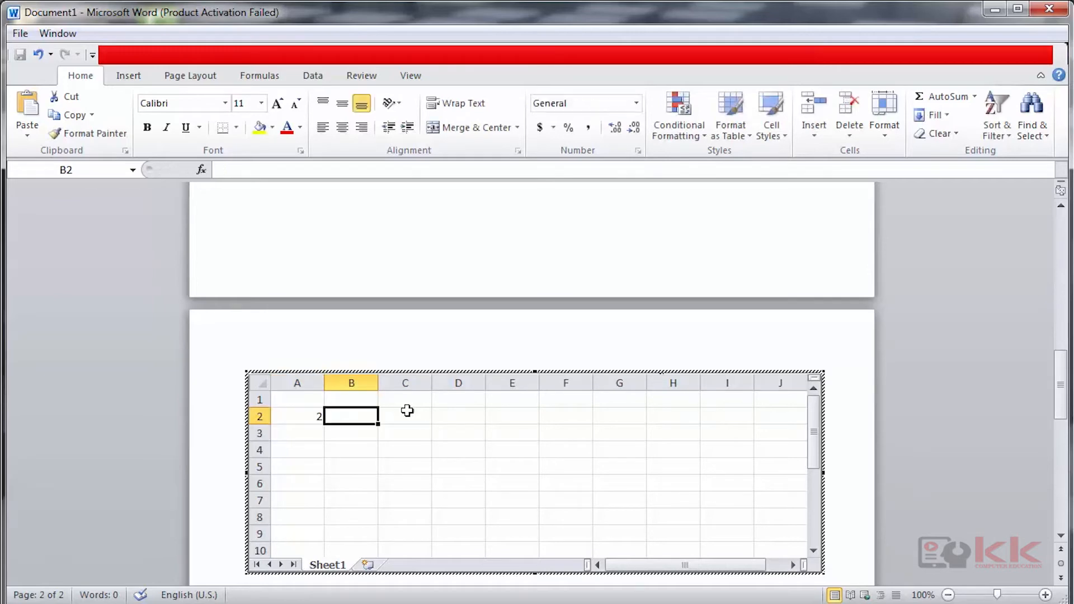
text(3)
key(Right)
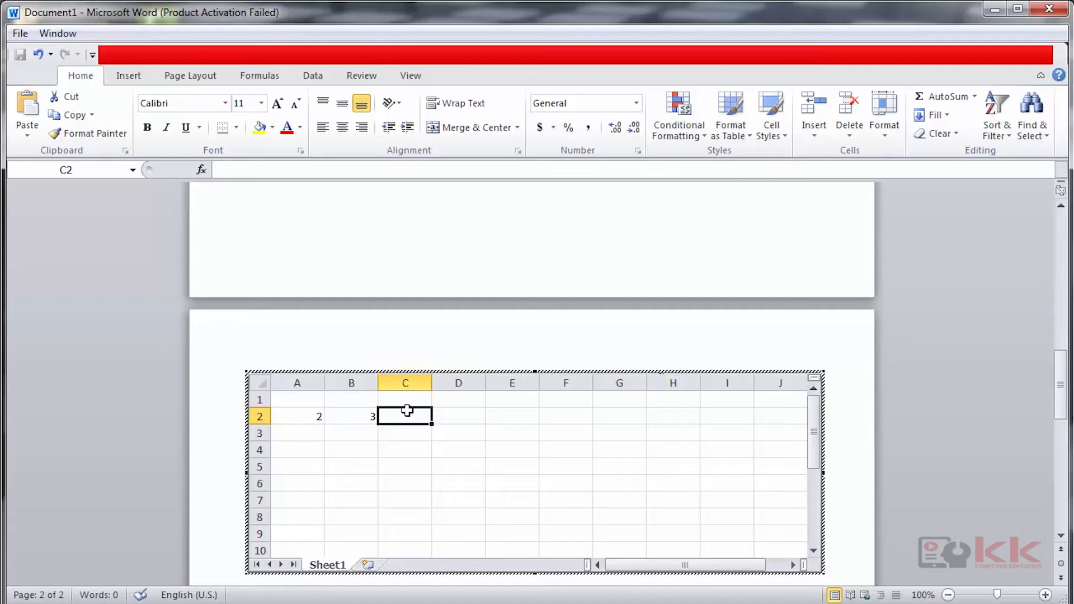
Enter the formula =A2+B2 in cell C2 of the embedded spreadsheet
text(=)
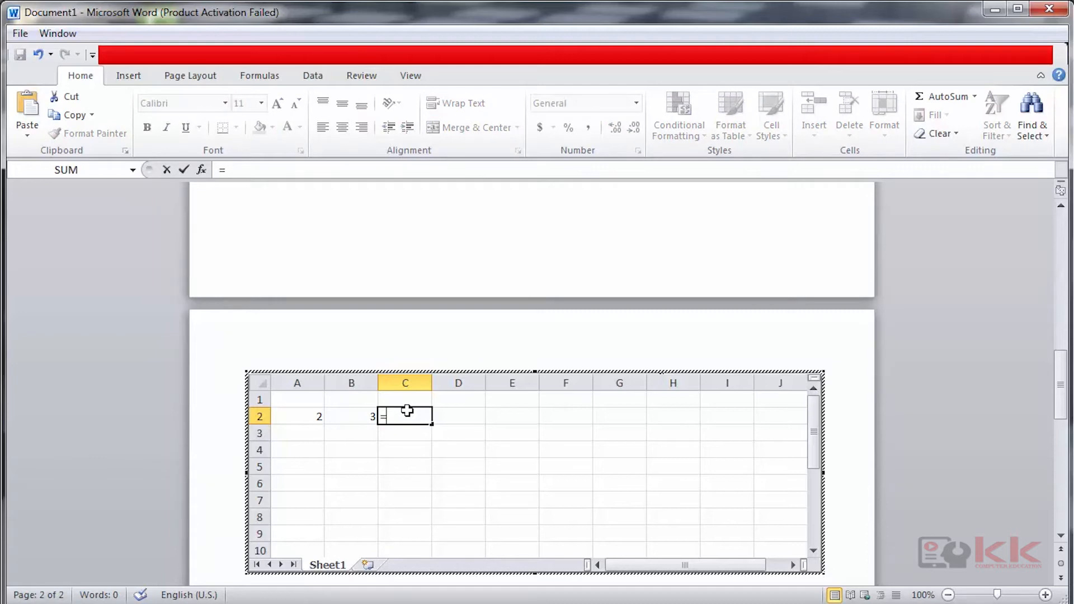
click(311, 416)
text(+)
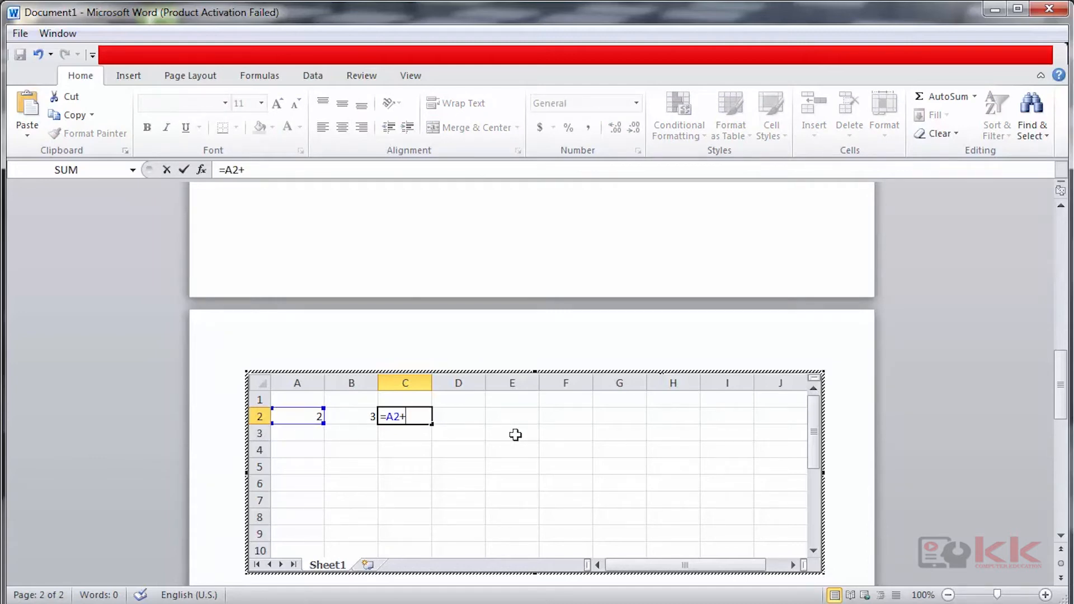
click(349, 415)
key(Return)
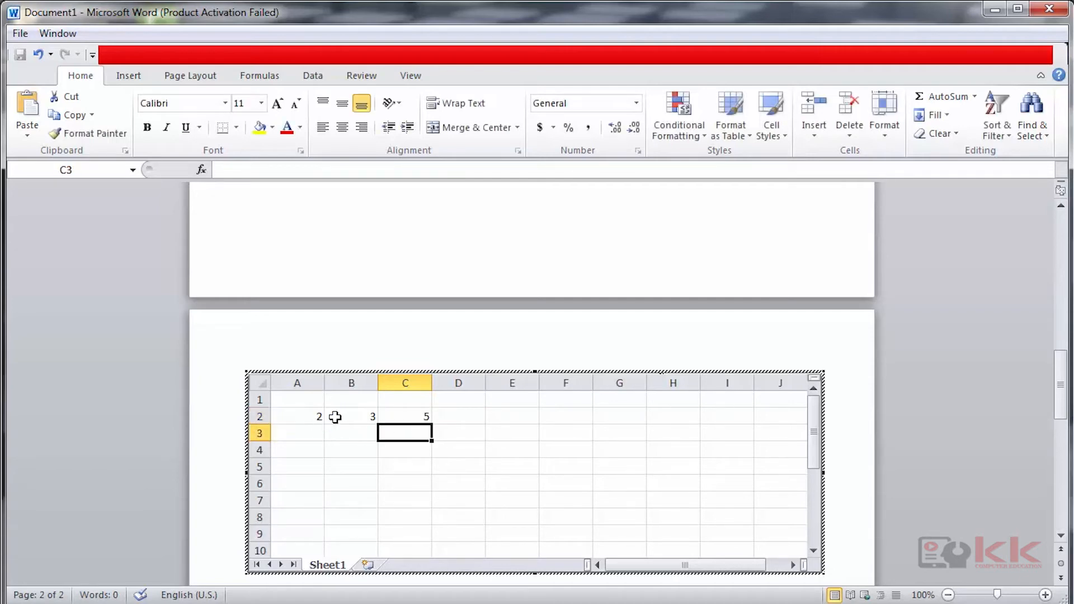
Check the formula in cell C2 and leave the embedded spreadsheet to return to the document
click(410, 415)
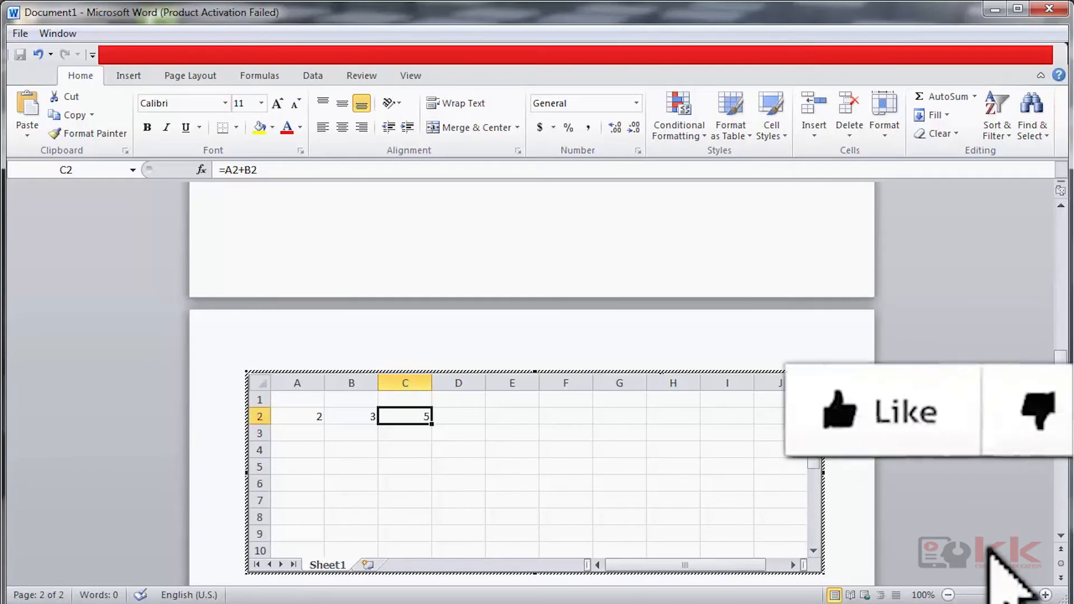
click(851, 411)
scroll(501, 395, down, 5)
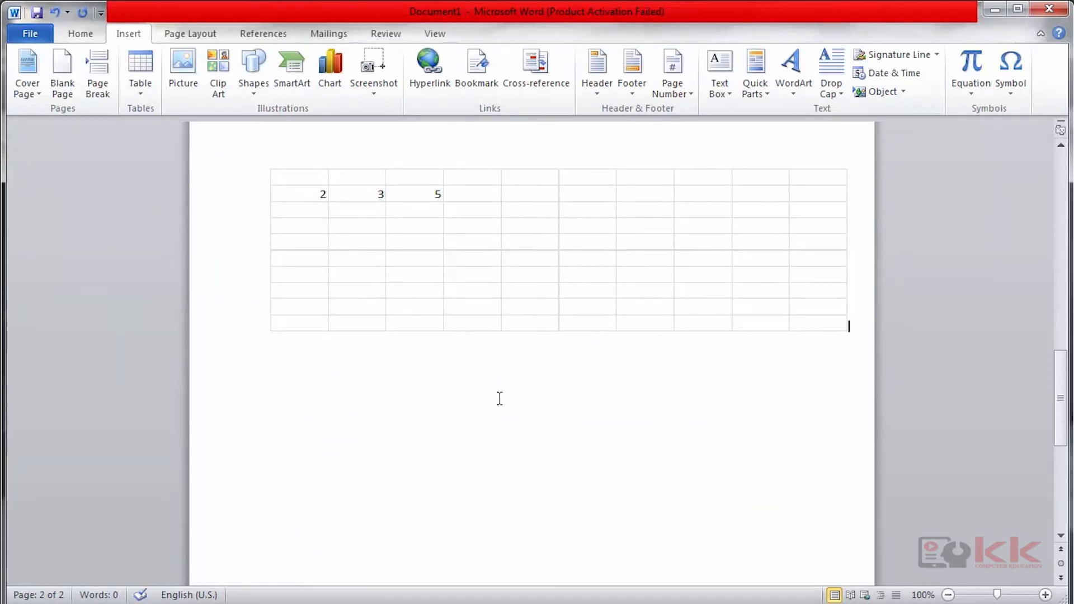
Insert the built-in Double Table quick table on a new line below the embedded spreadsheet
key(Down)
click(144, 88)
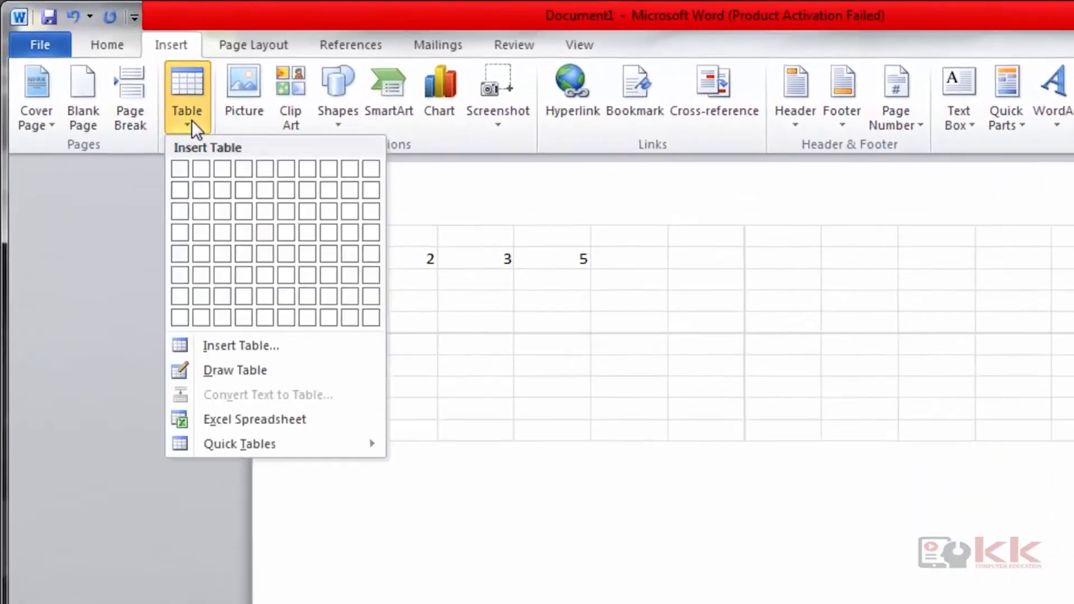
mouse_move(271, 448)
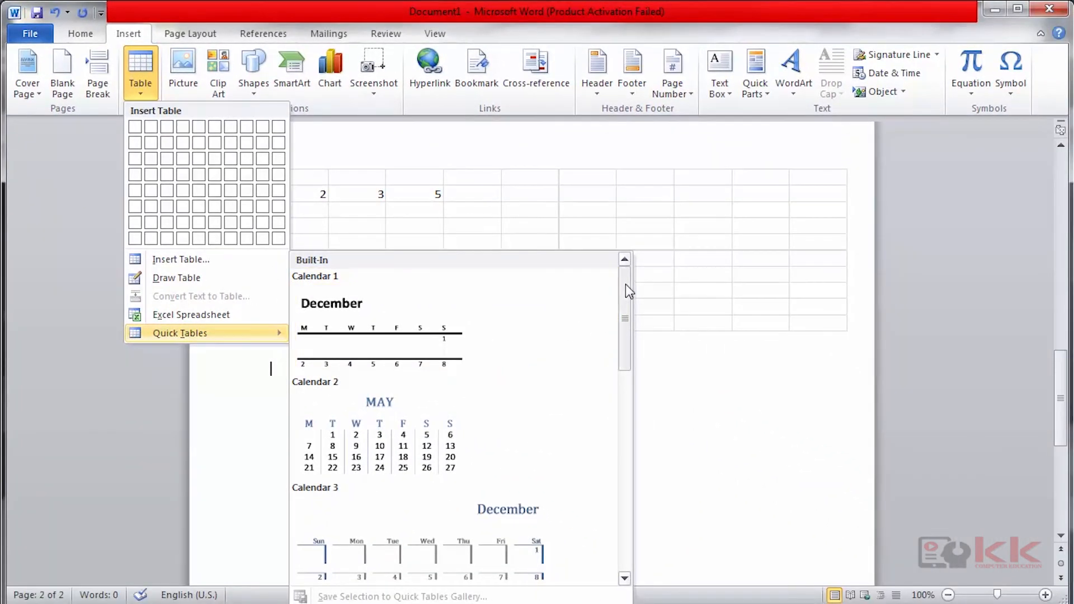
drag(626, 284, 632, 510)
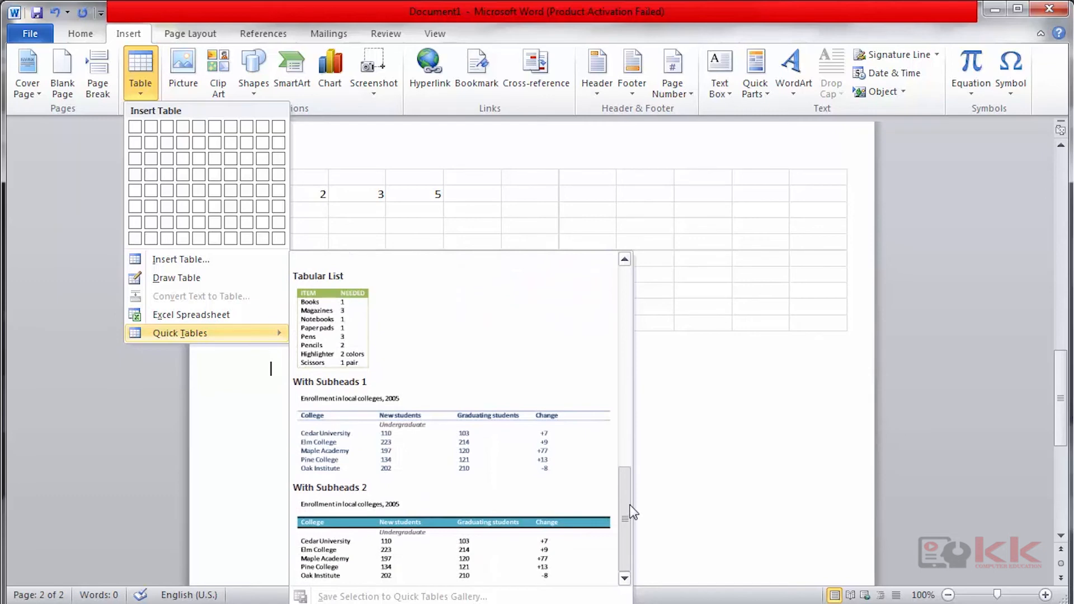
drag(632, 510, 632, 410)
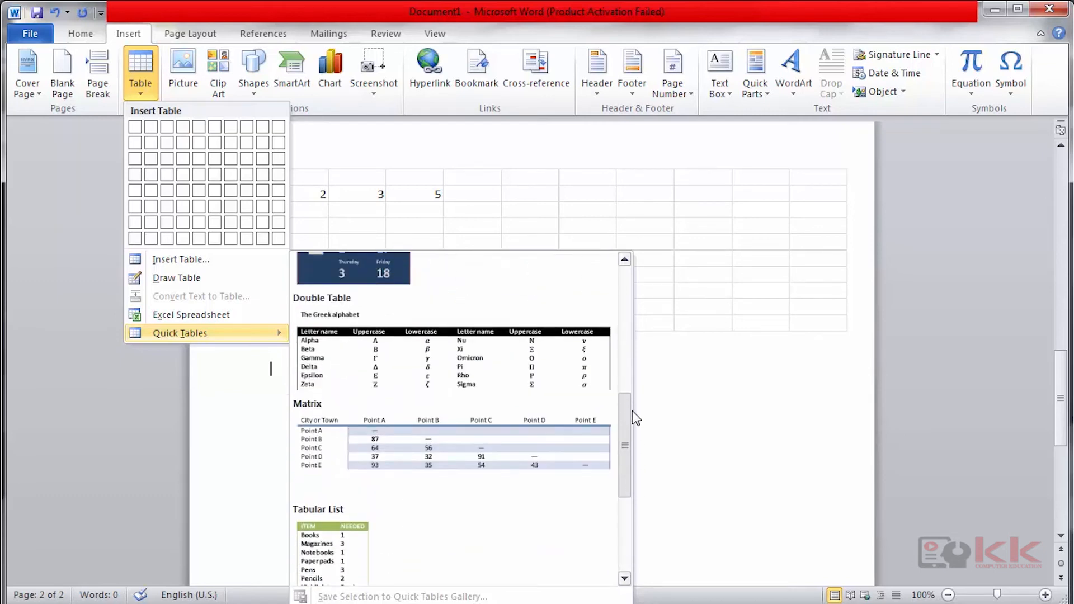
click(452, 357)
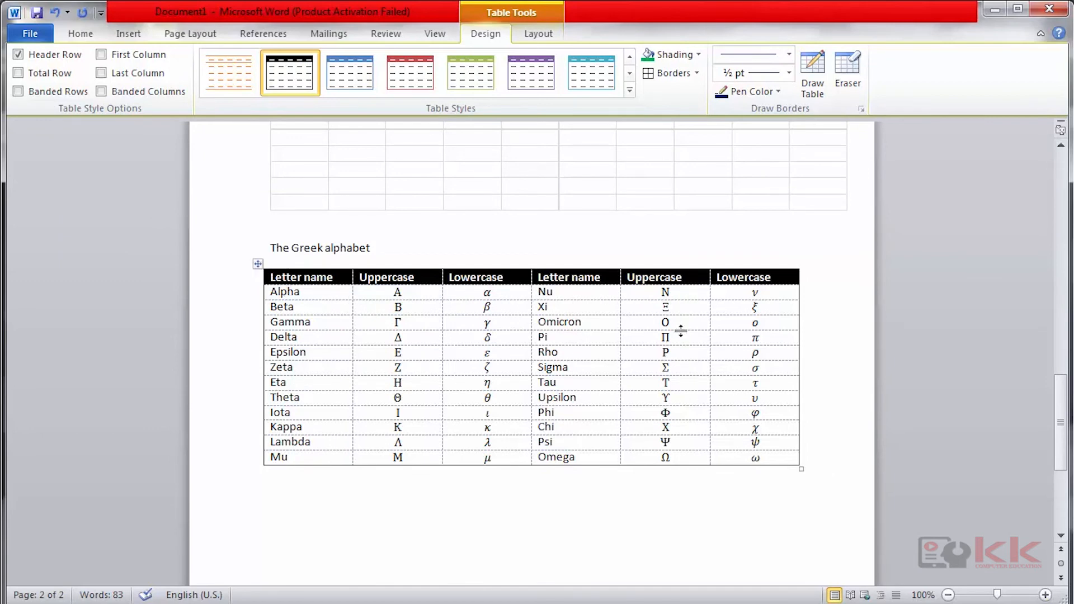
Create a one-row, four-column table below the Greek alphabet table from a text line of plus signs separated by runs of hyphens
click(531, 552)
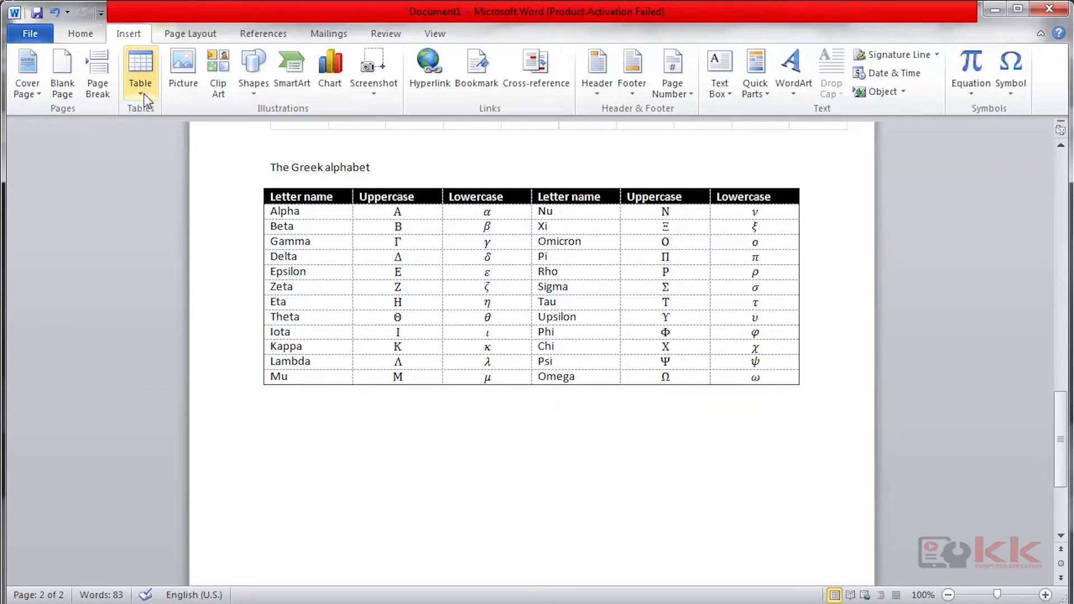
click(143, 90)
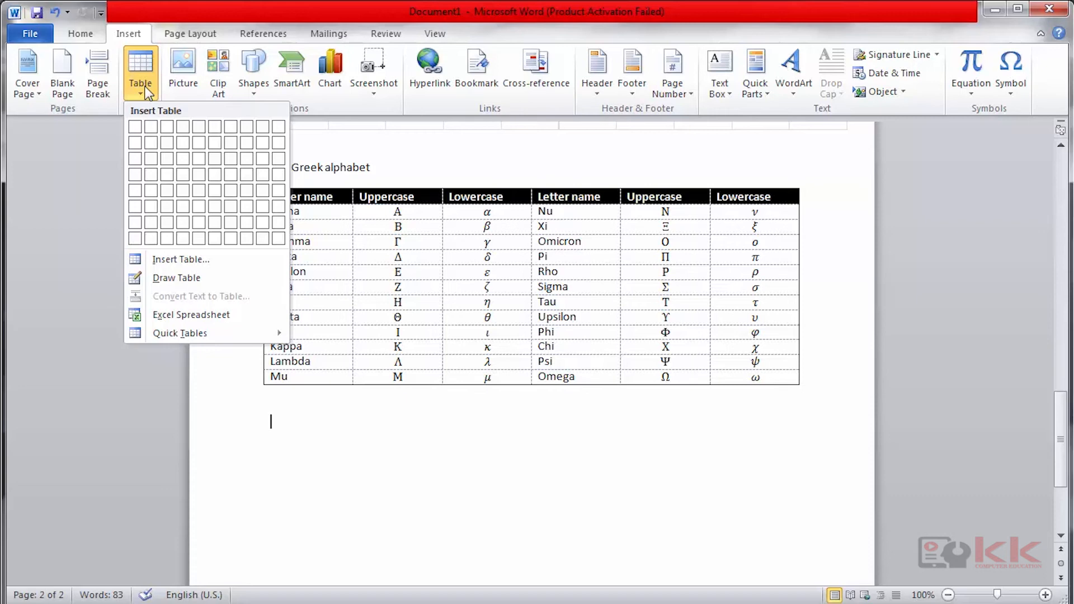
click(276, 420)
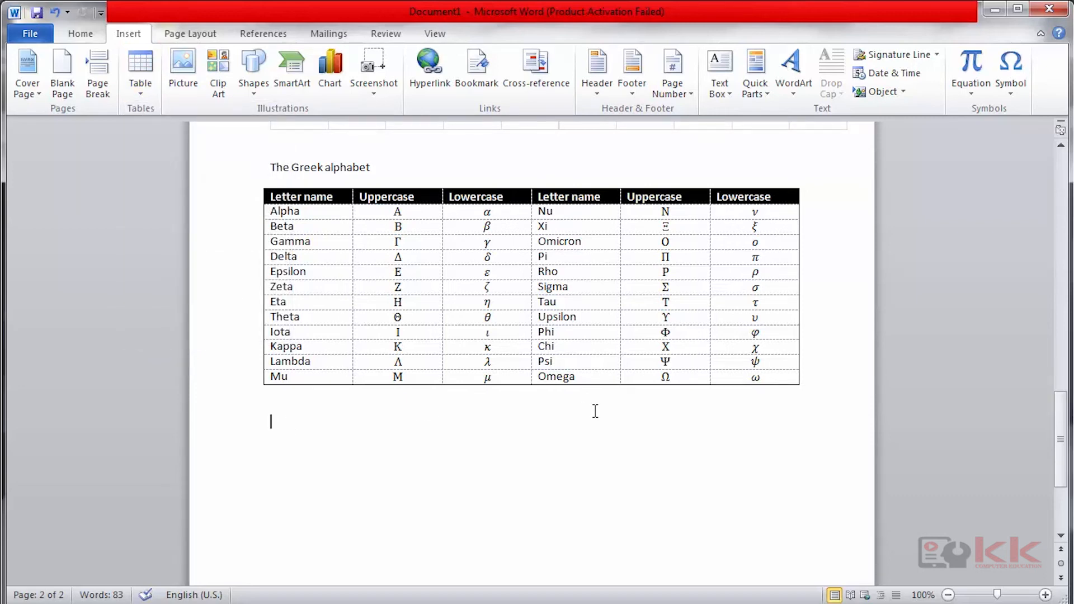
text(+------)
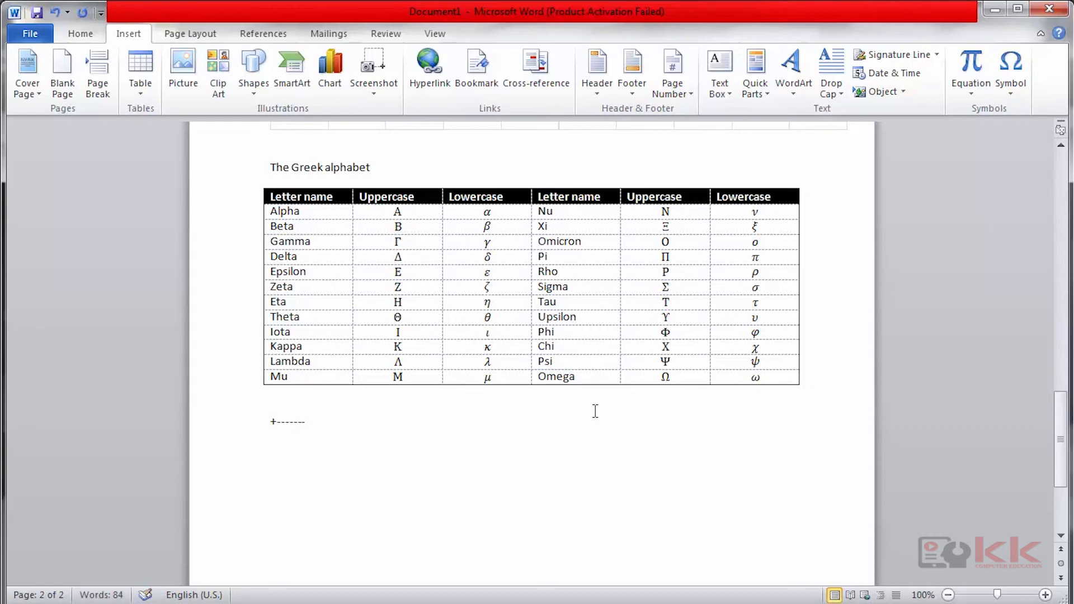
text(------------------)
text(+------------------)
text(+-)
text(-----------------+------)
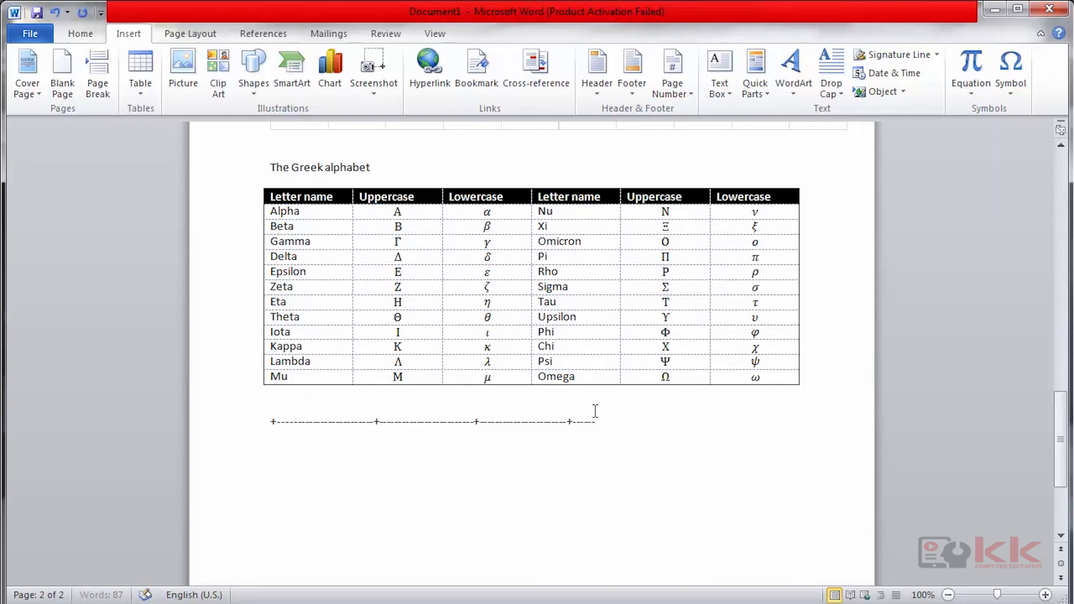
text(----------+)
key(Return)
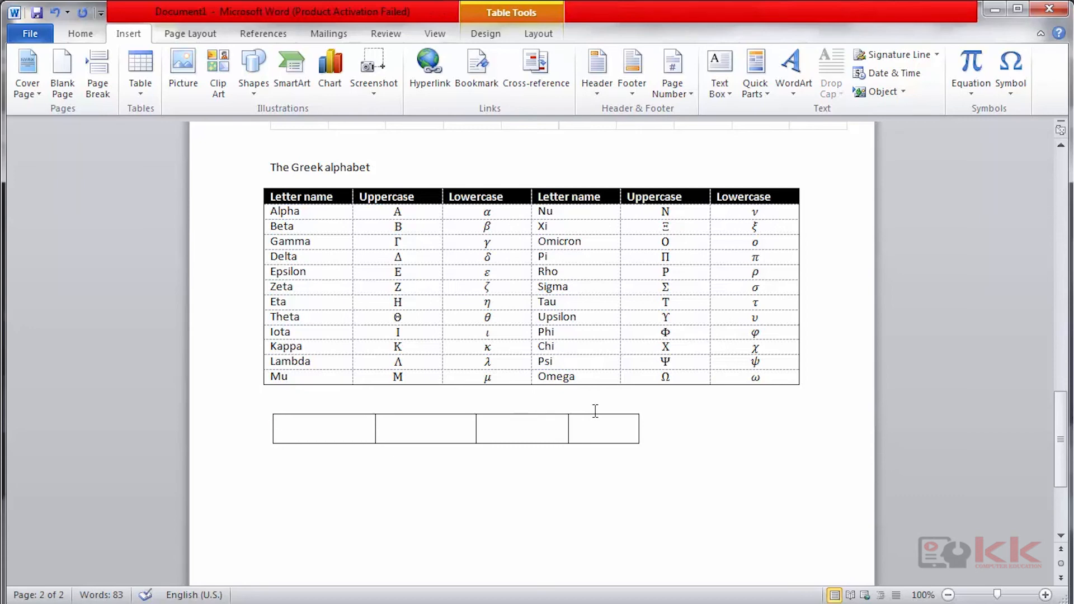
Add three rows to the new four-column table by advancing cell by cell past its last cell
click(595, 411)
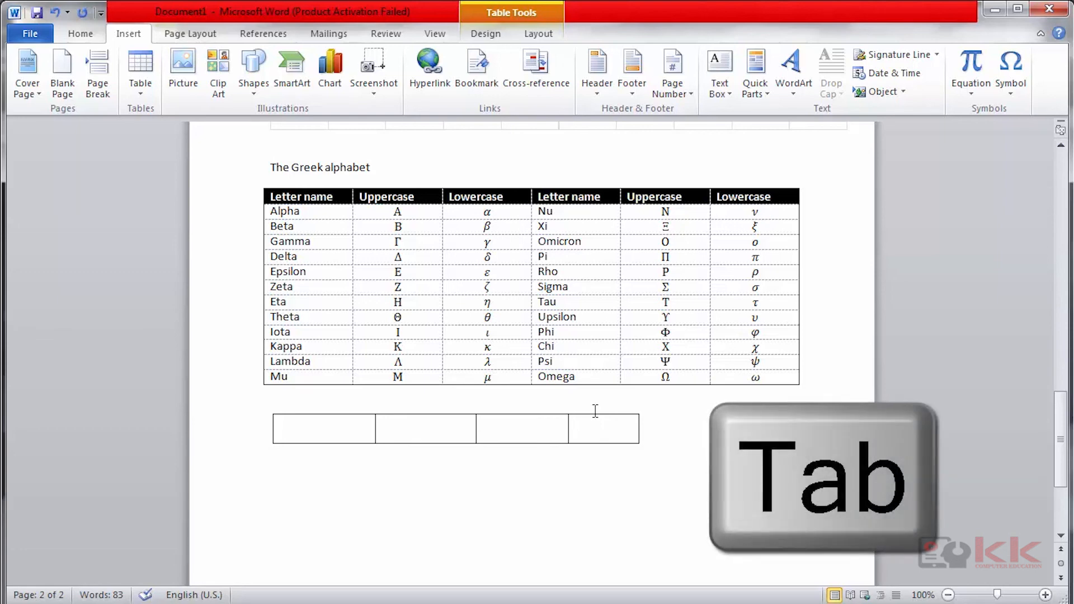
key(Tab)
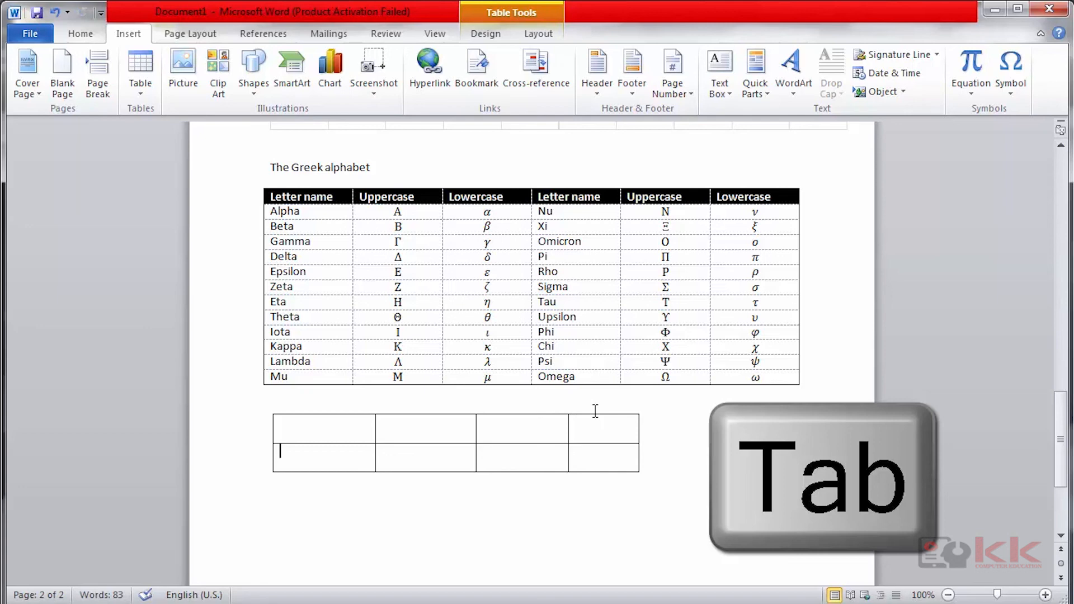
key(Tab)
key(Tab)
key(Tab)
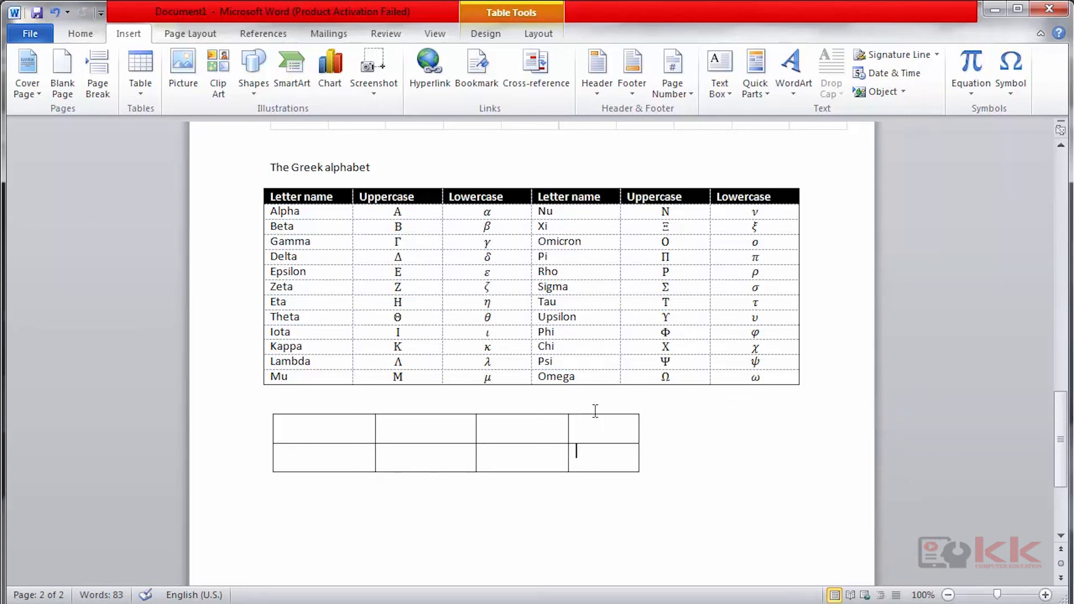
key(Tab)
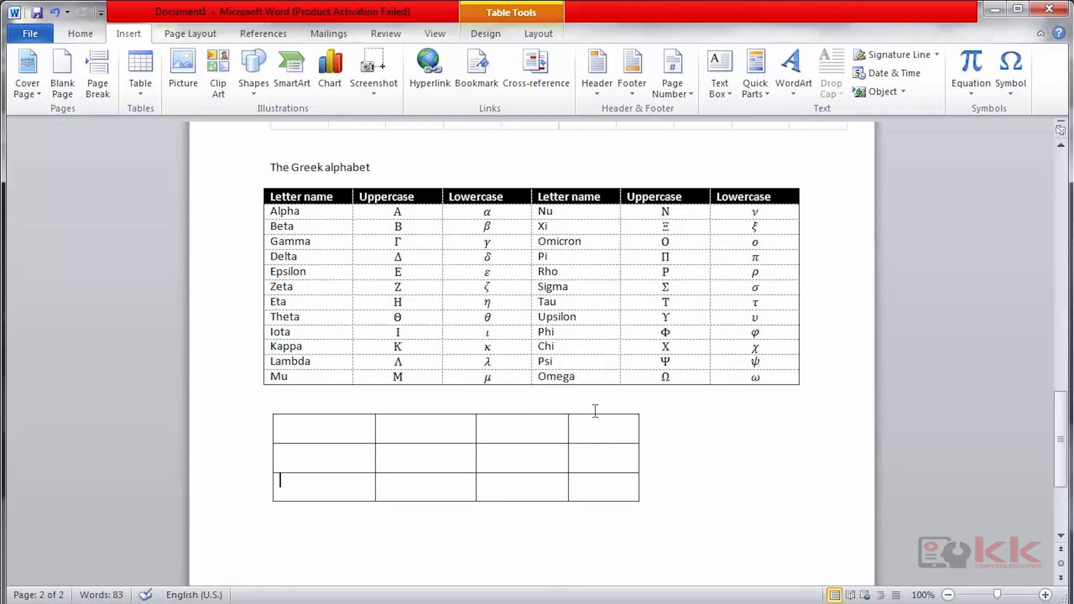
key(Tab)
key(Tab)
key(Tab)
key(Tab)
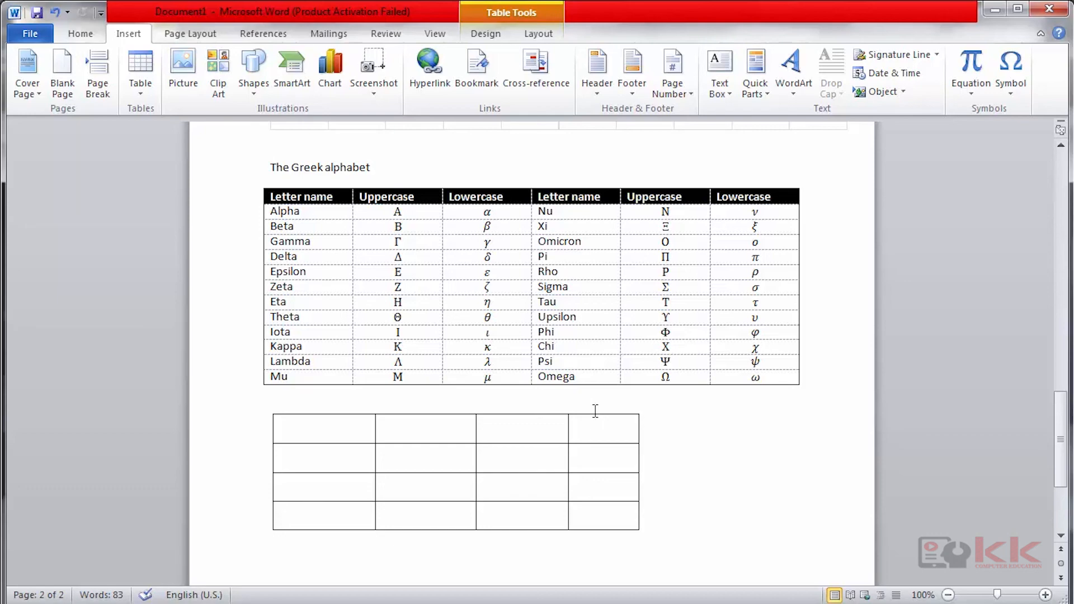
Look over the tables in the document and view the available table design and table layout commands
scroll(705, 380, up, 3)
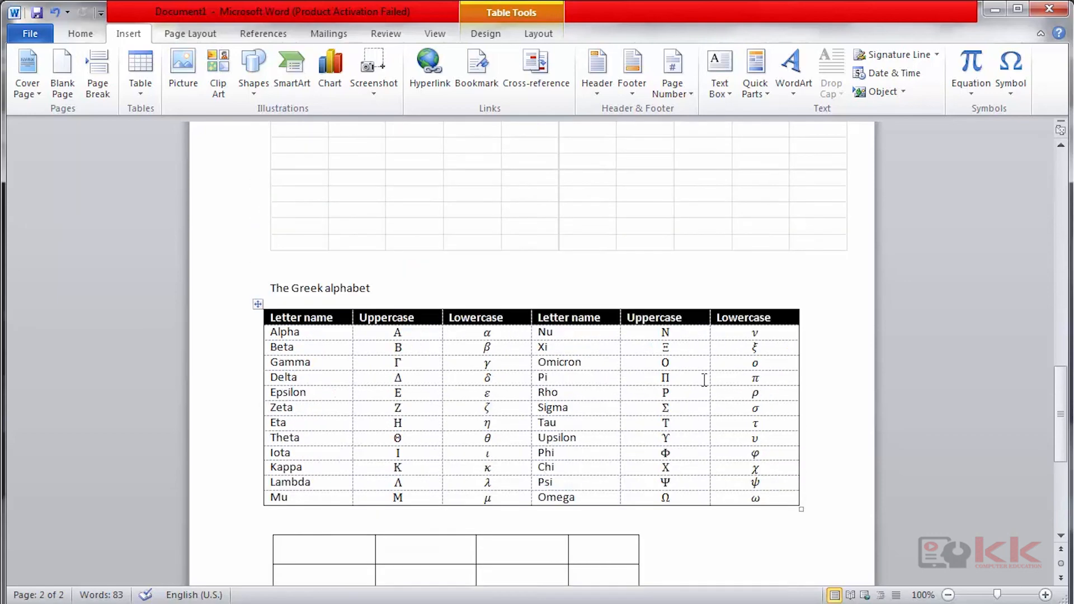
scroll(705, 379, up, 8)
scroll(678, 376, down, 5)
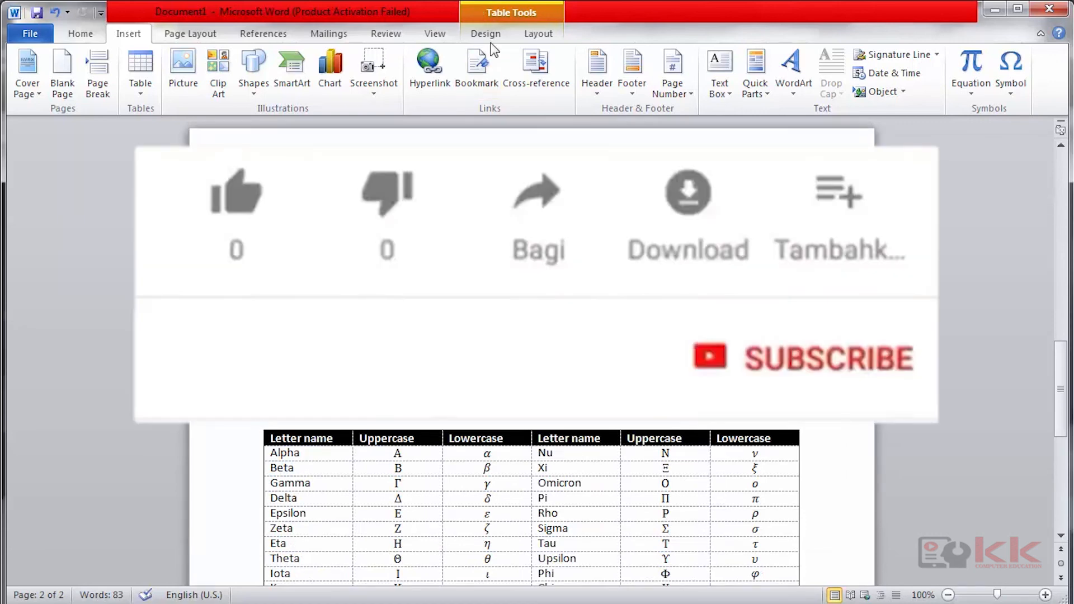
scroll(522, 499, up, 3)
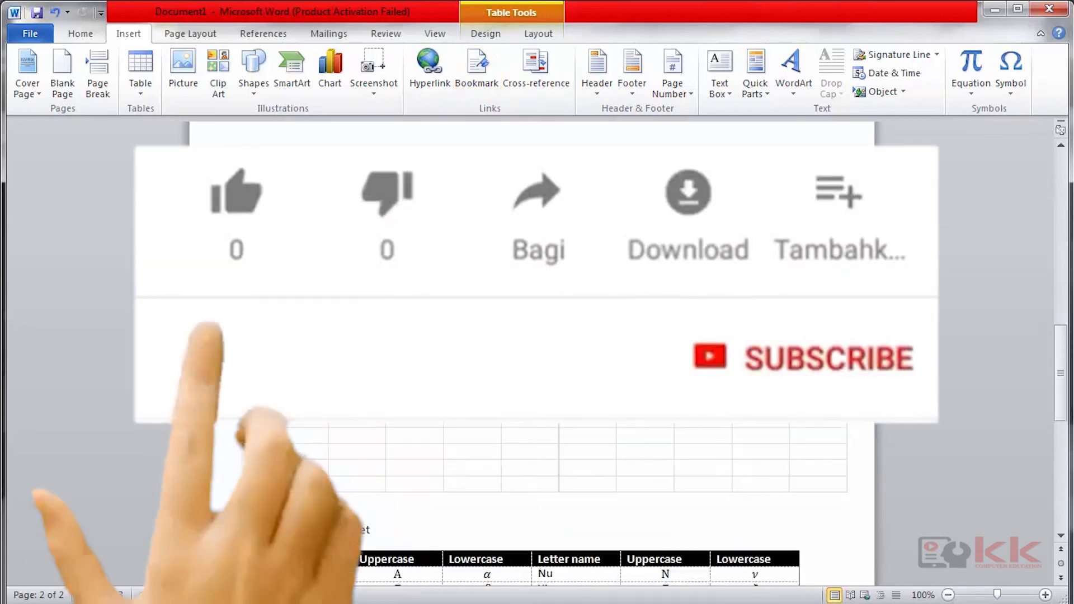
click(484, 33)
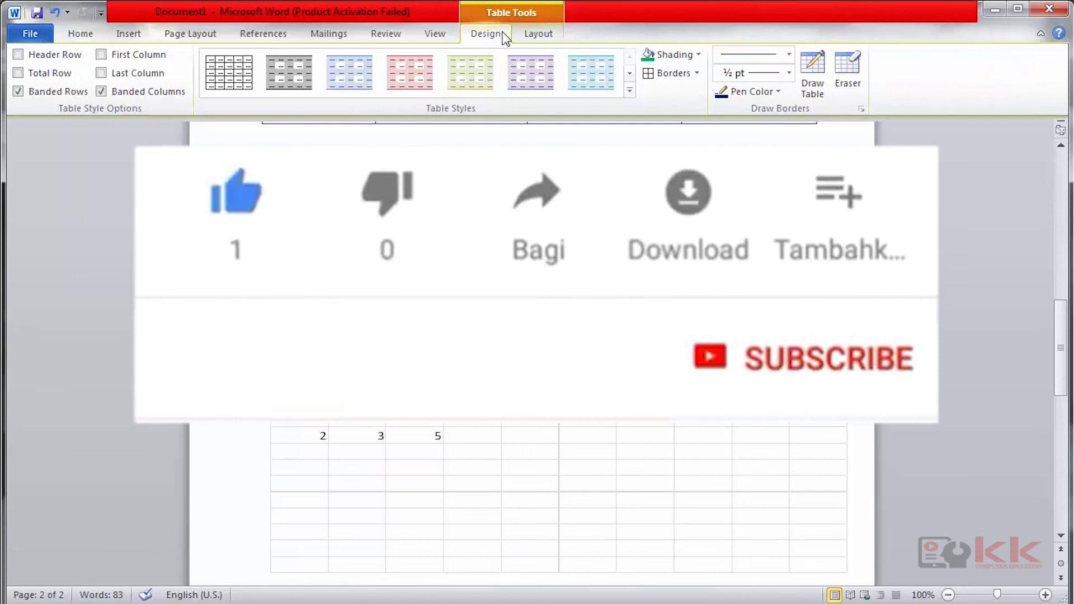
click(539, 32)
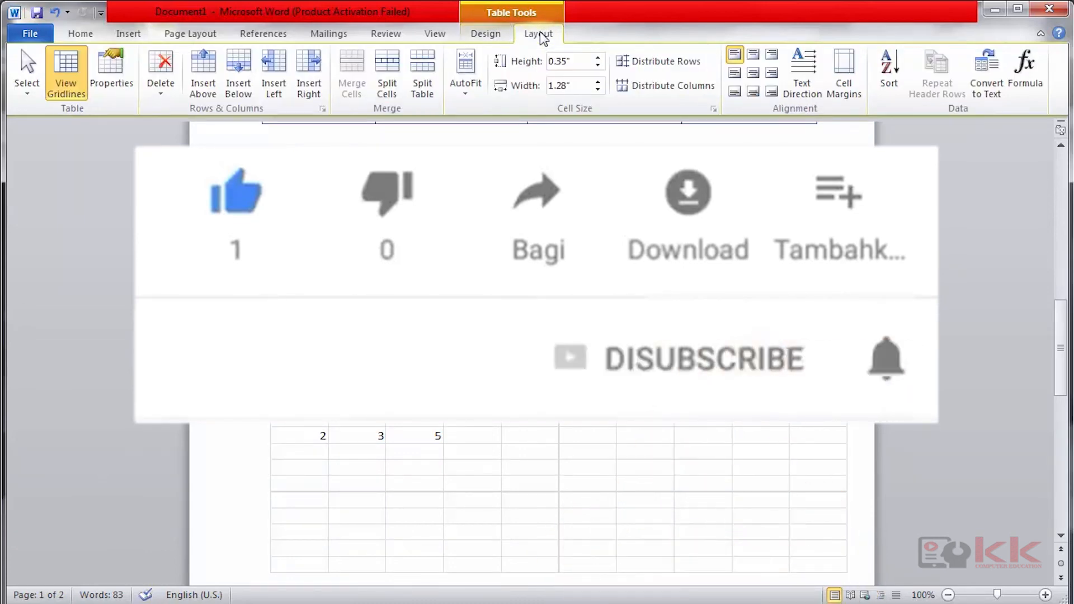